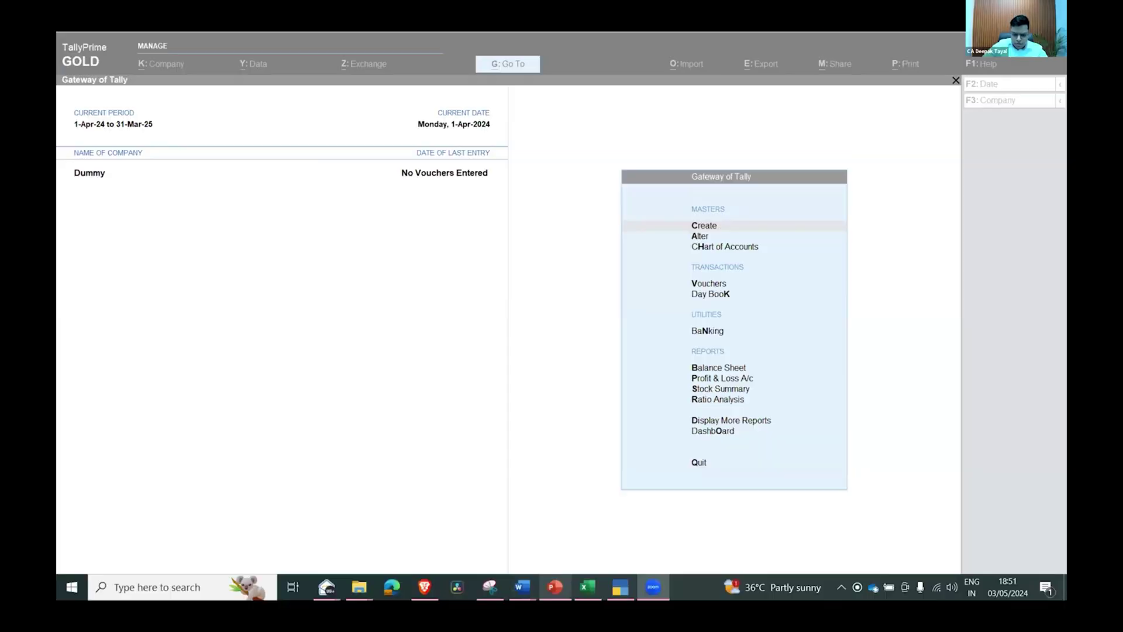
- Present the final 'Just start asking & ask again, its free!' slide, then return to TallyPrime
key(alt+Tab)
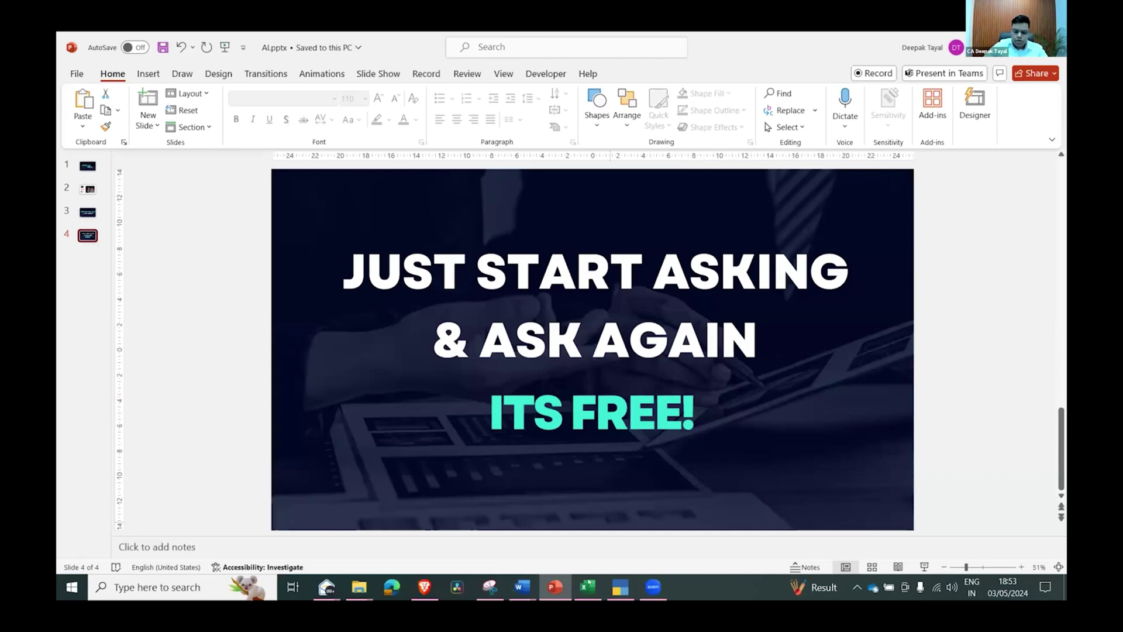
click(582, 590)
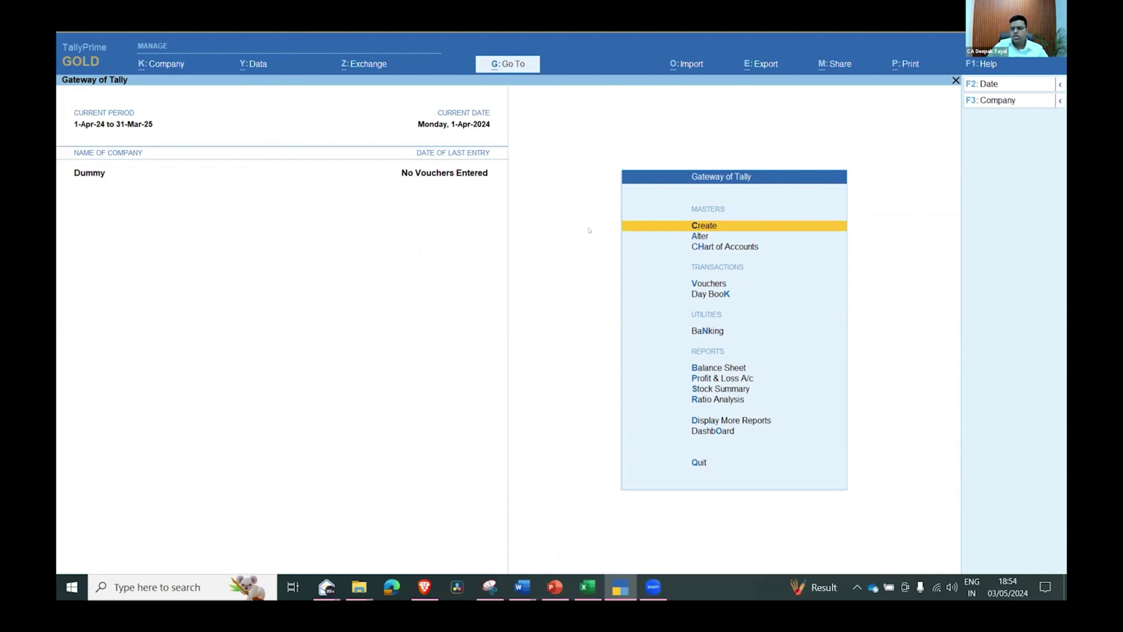
click(677, 65)
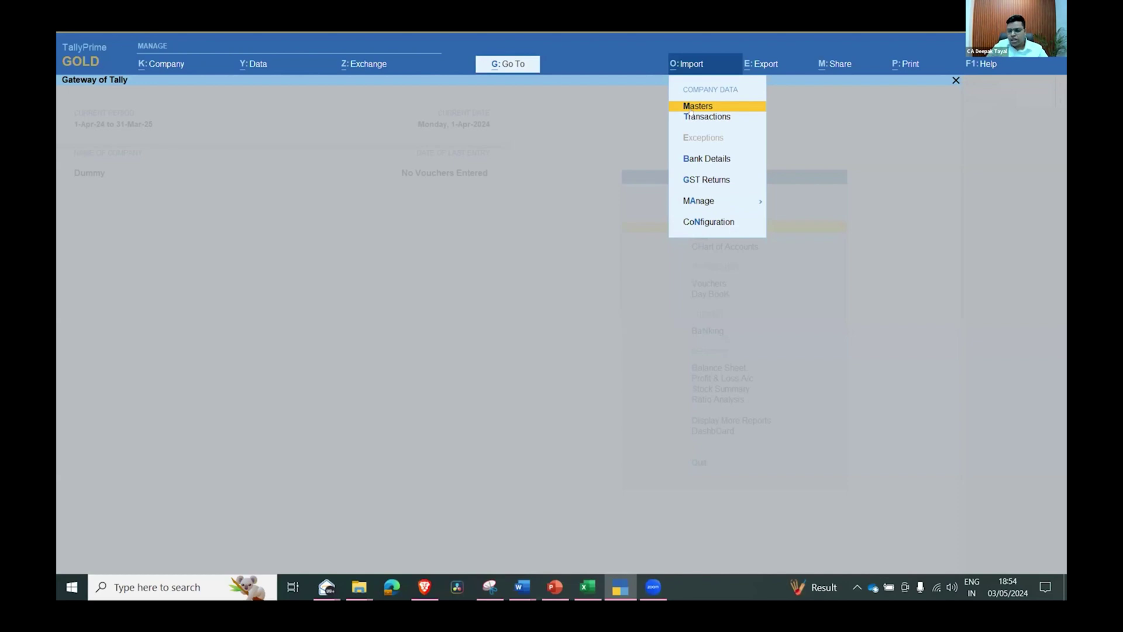
key(a)
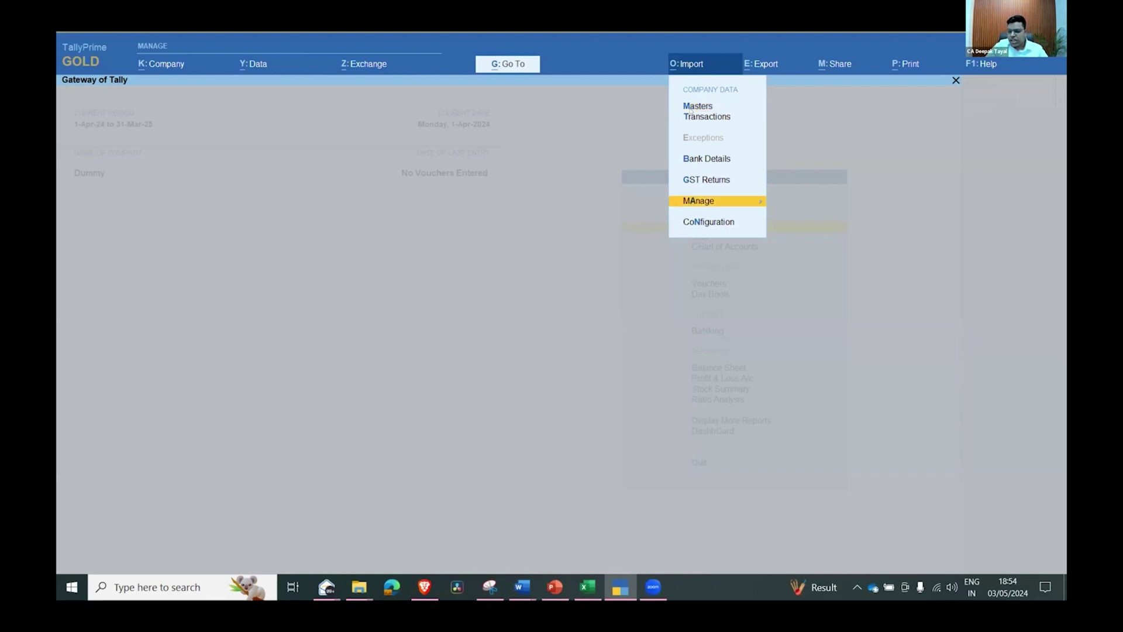
key(Return)
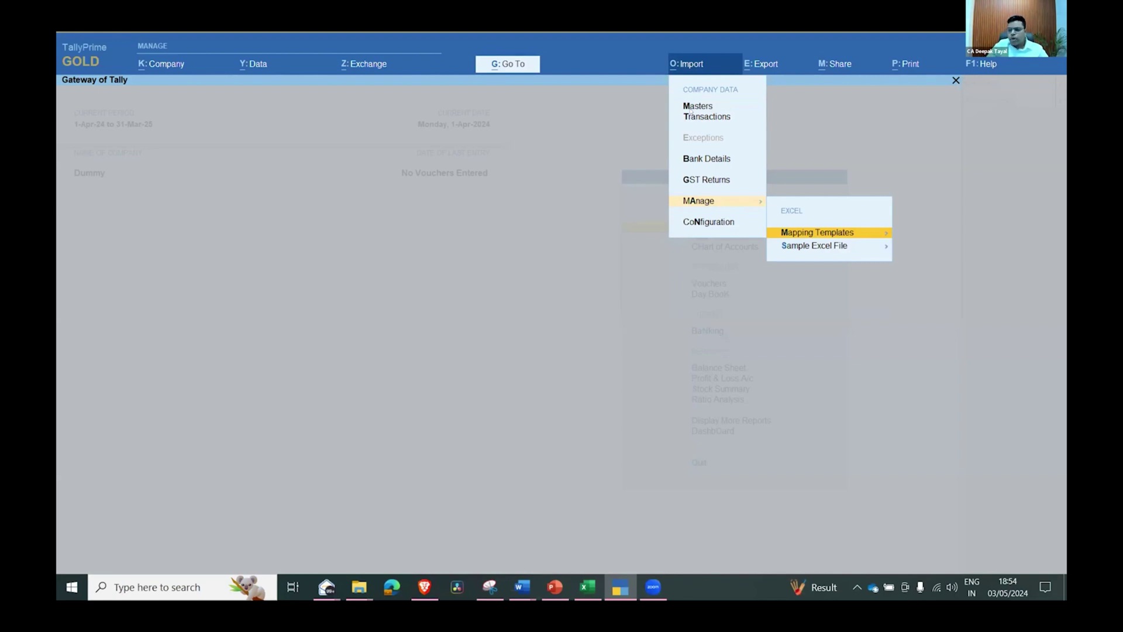
key(Return)
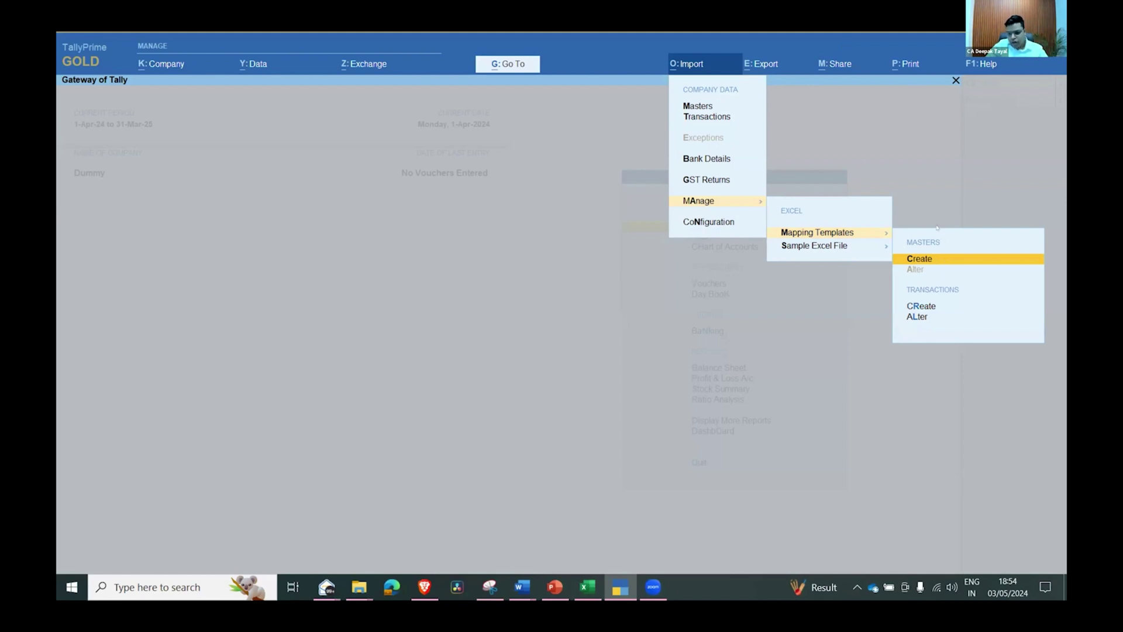
key(Down)
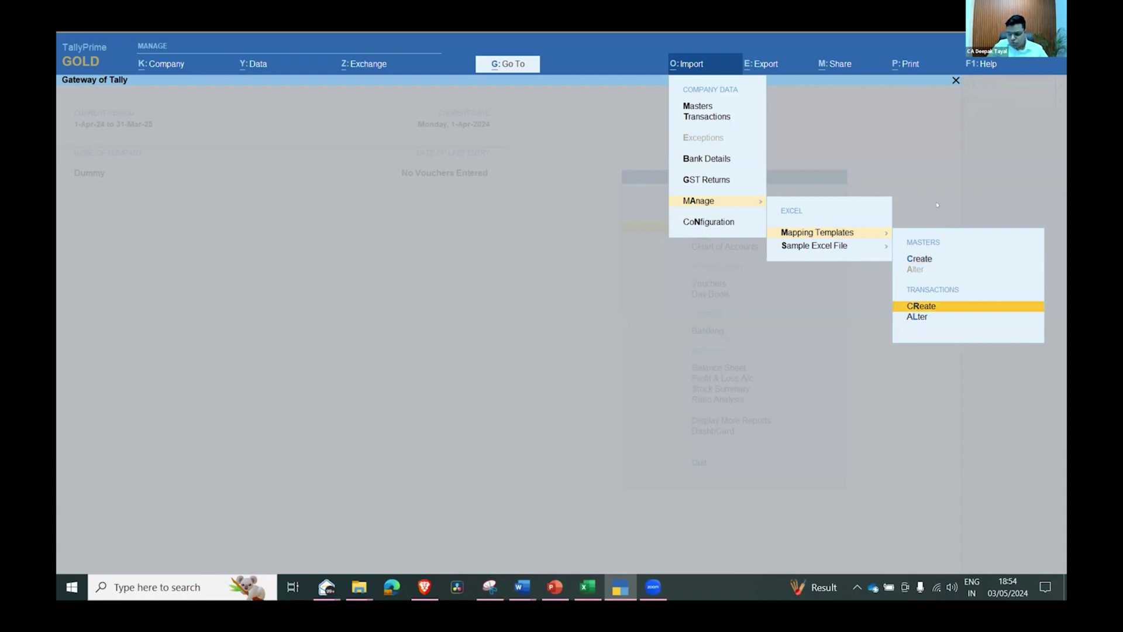
key(Down)
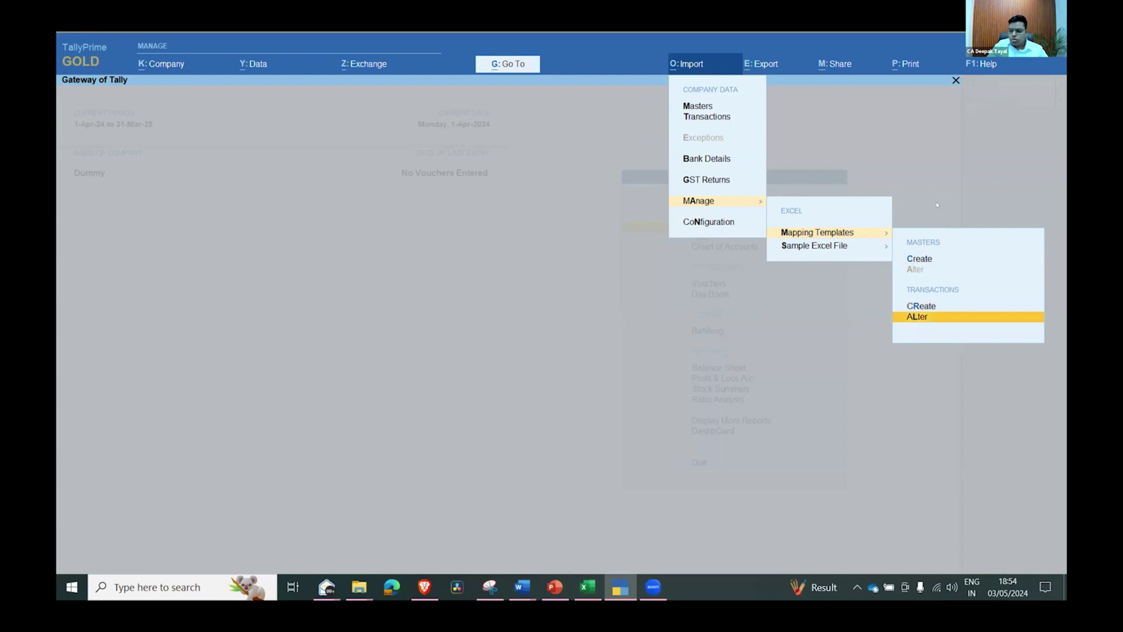
key(Down)
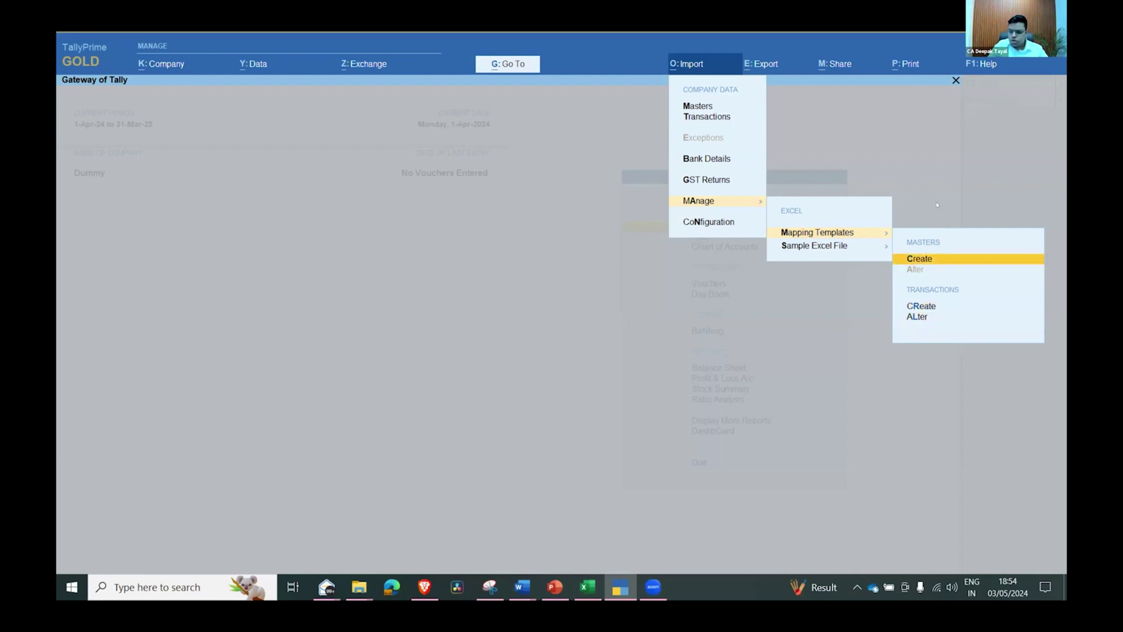
key(Escape)
key(Escape)
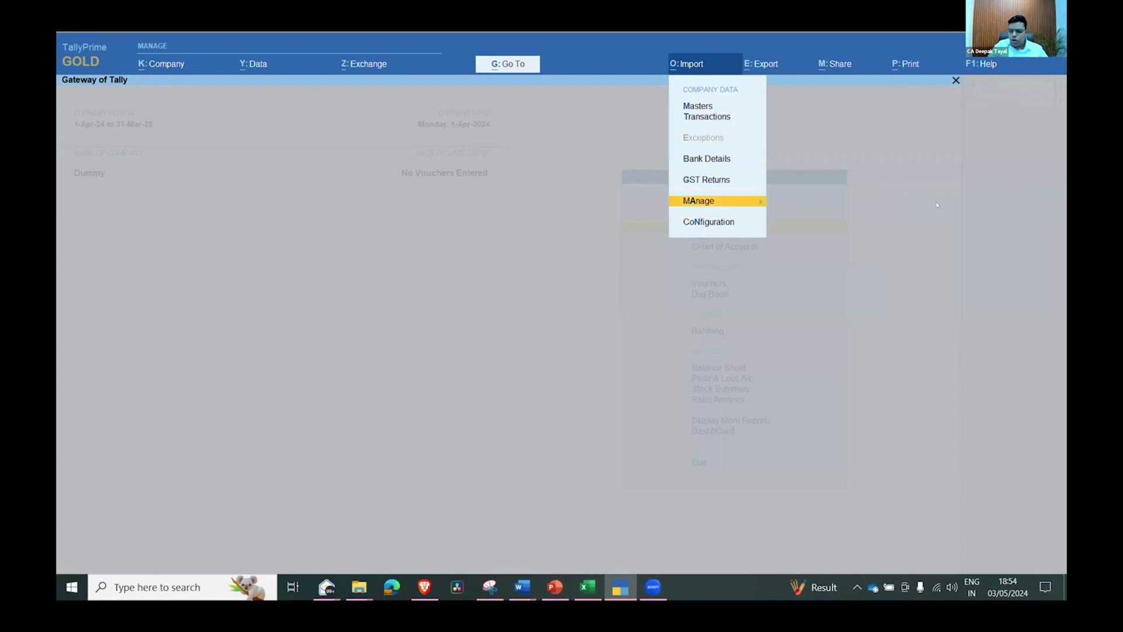
key(Escape)
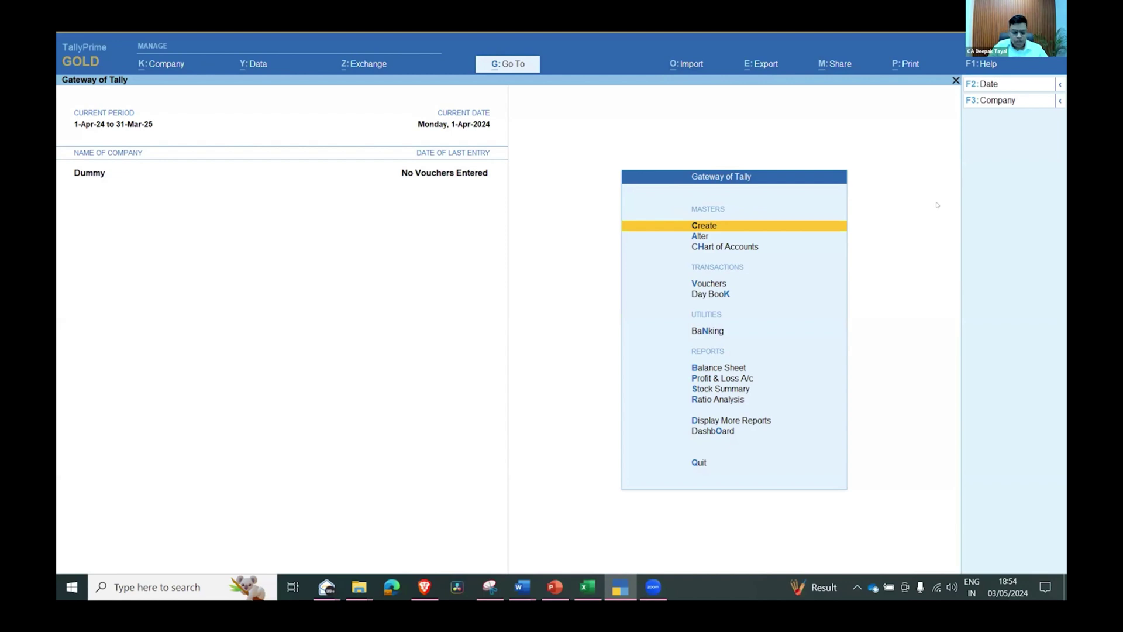
key(alt)
key(alt+Tab)
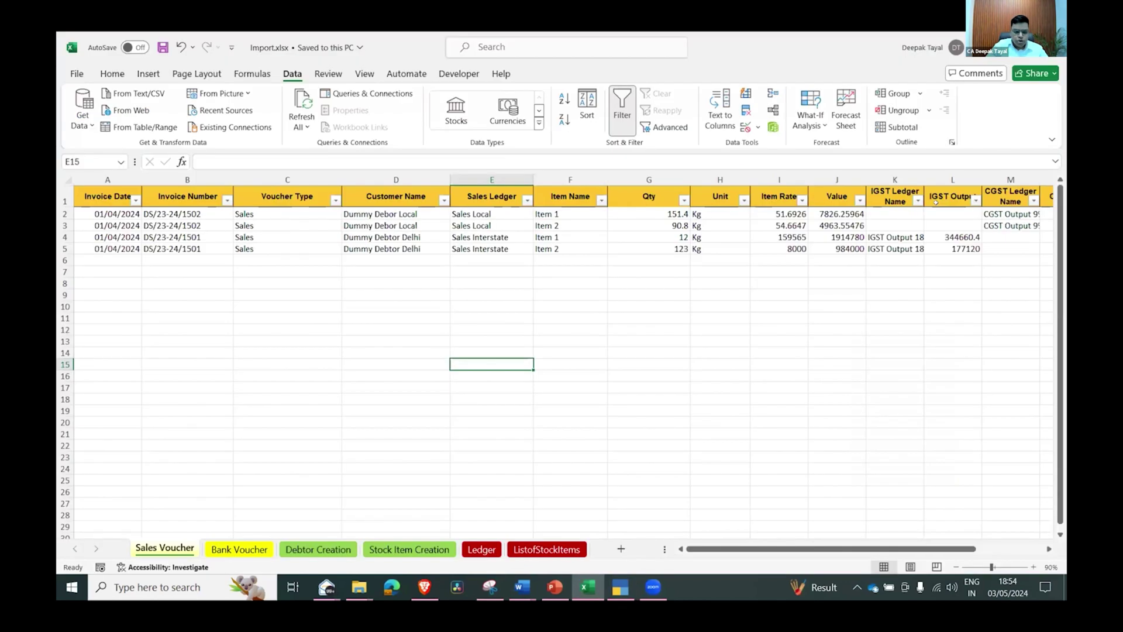
key(ctrl+Up)
key(ctrl+Up)
key(Left)
key(Home)
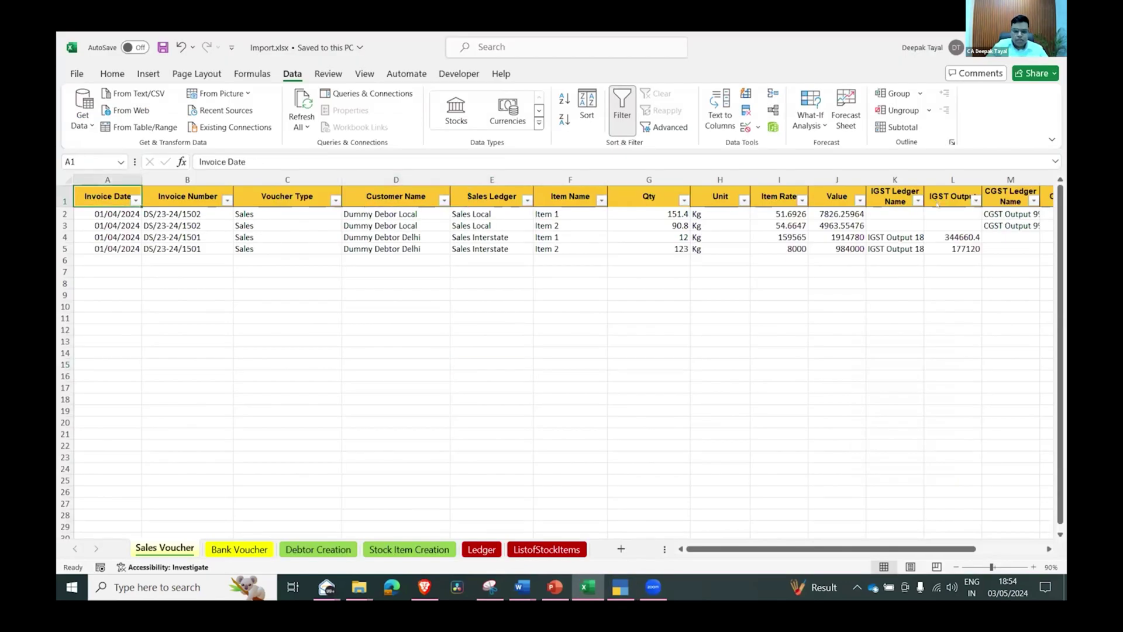
scroll(937, 204, right, 2)
key(ctrl+Page_Down)
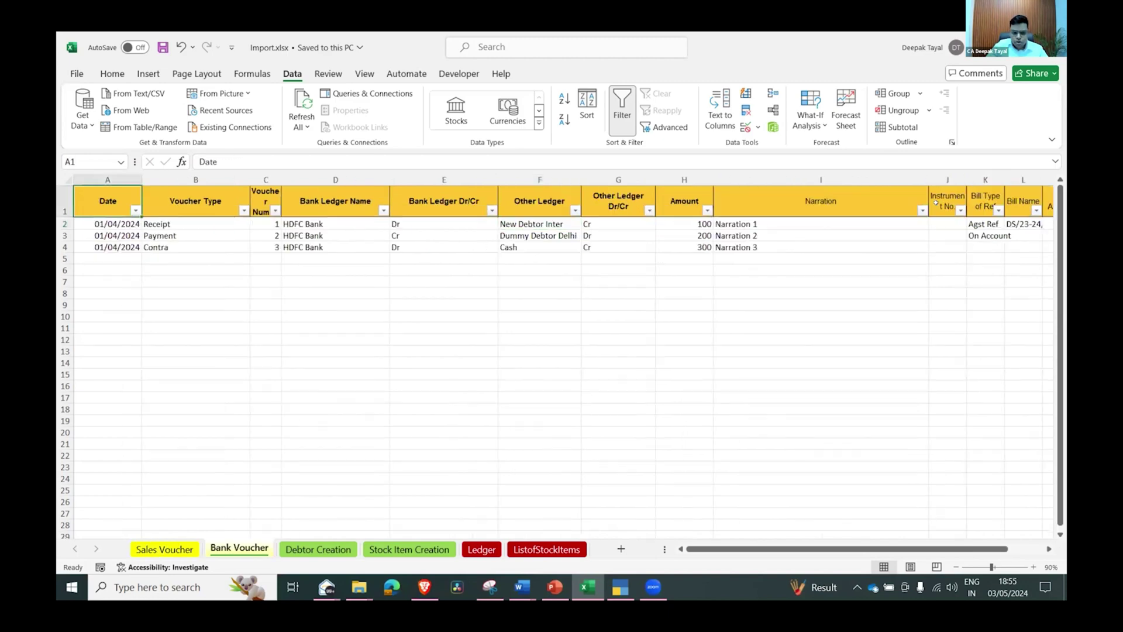
scroll(935, 203, right, 1)
key(Down)
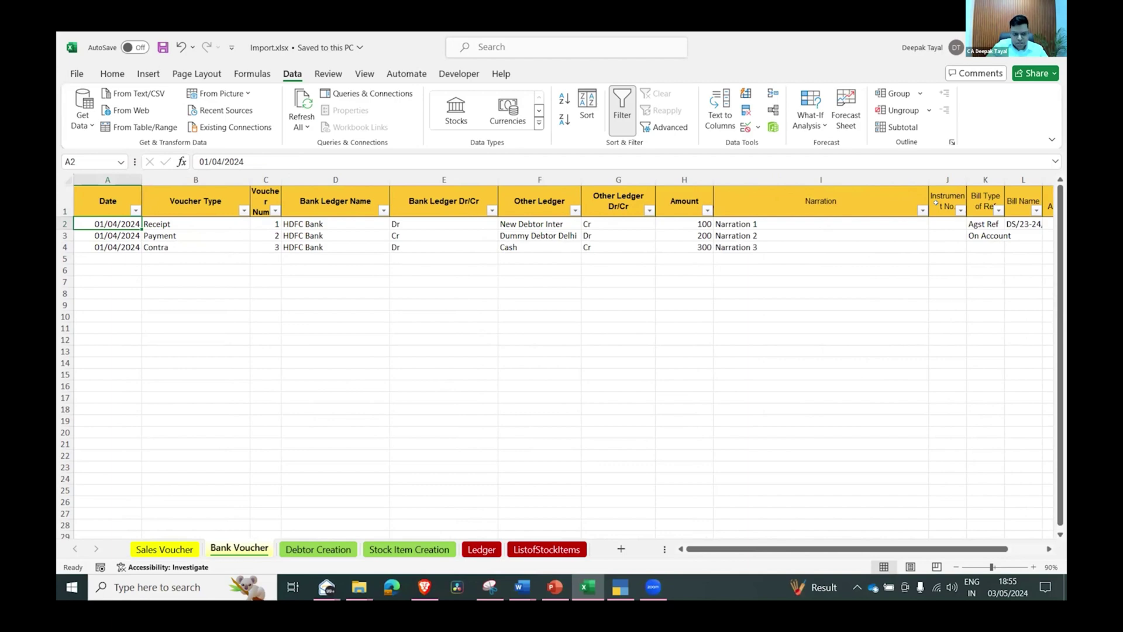
key(ctrl+Page_Up)
key(Right)
key(Right)
key(Right)
key(Down)
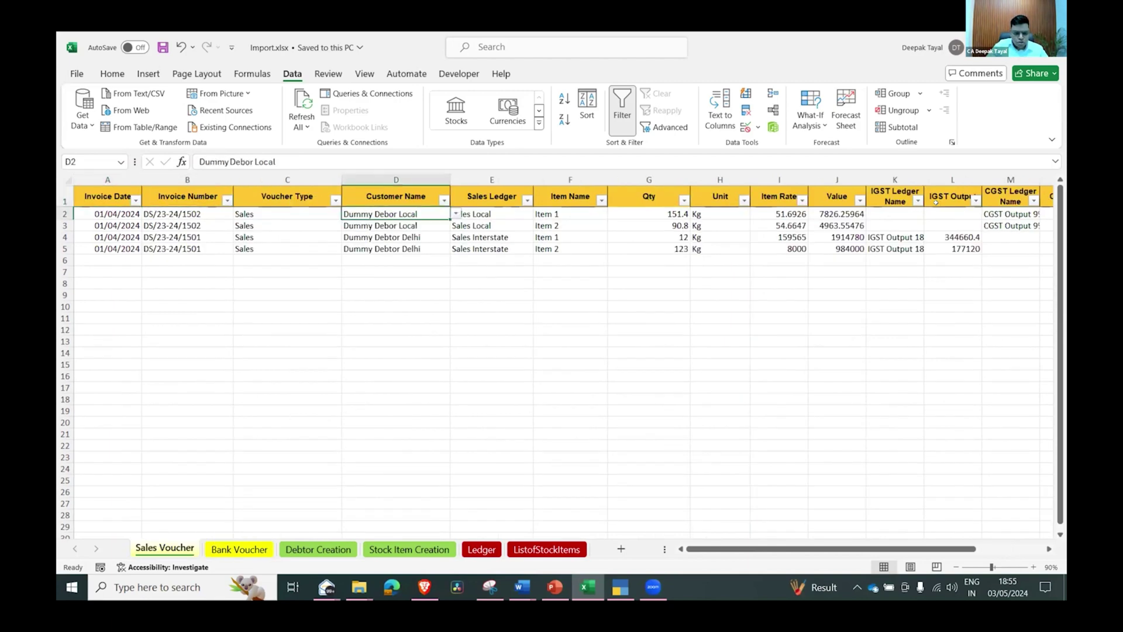
key(ctrl+Page_Down)
key(Right)
key(Right)
key(Right)
key(Right)
key(Down)
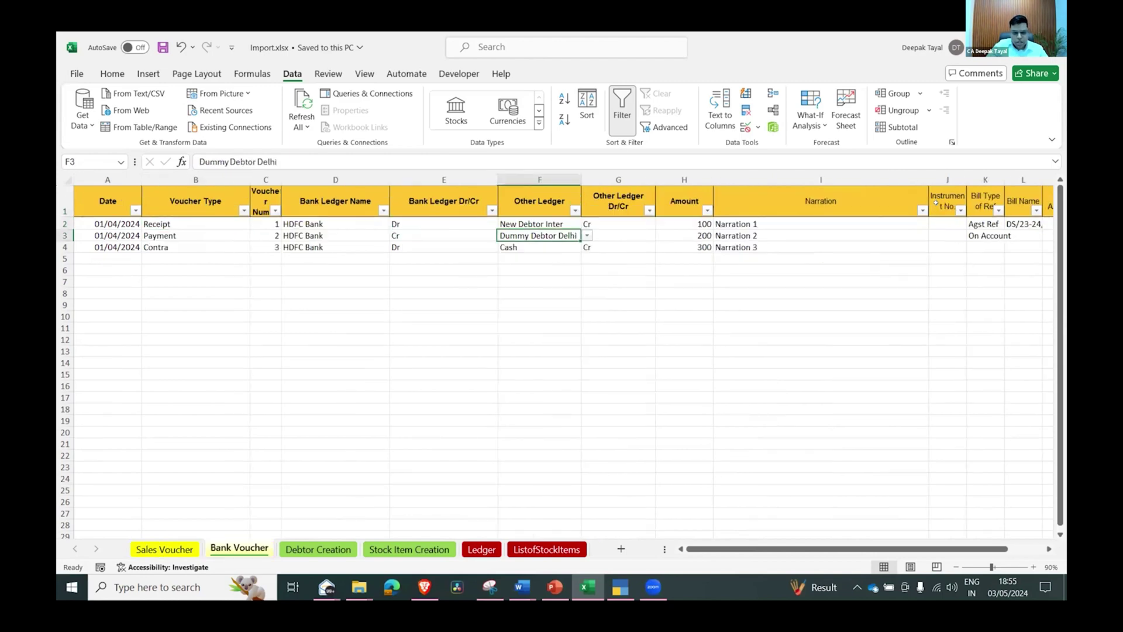
key(Up)
key(Up)
key(alt+Tab)
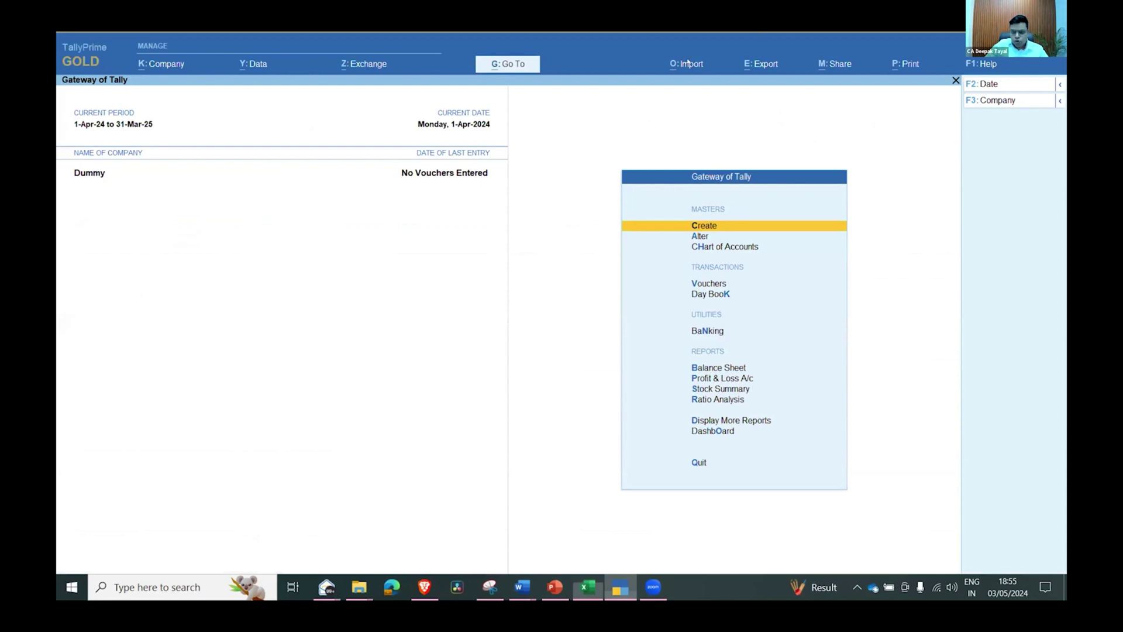
- Start a transaction import from Import.xlsx, selecting its Sales Voucher worksheet
key(alt+o)
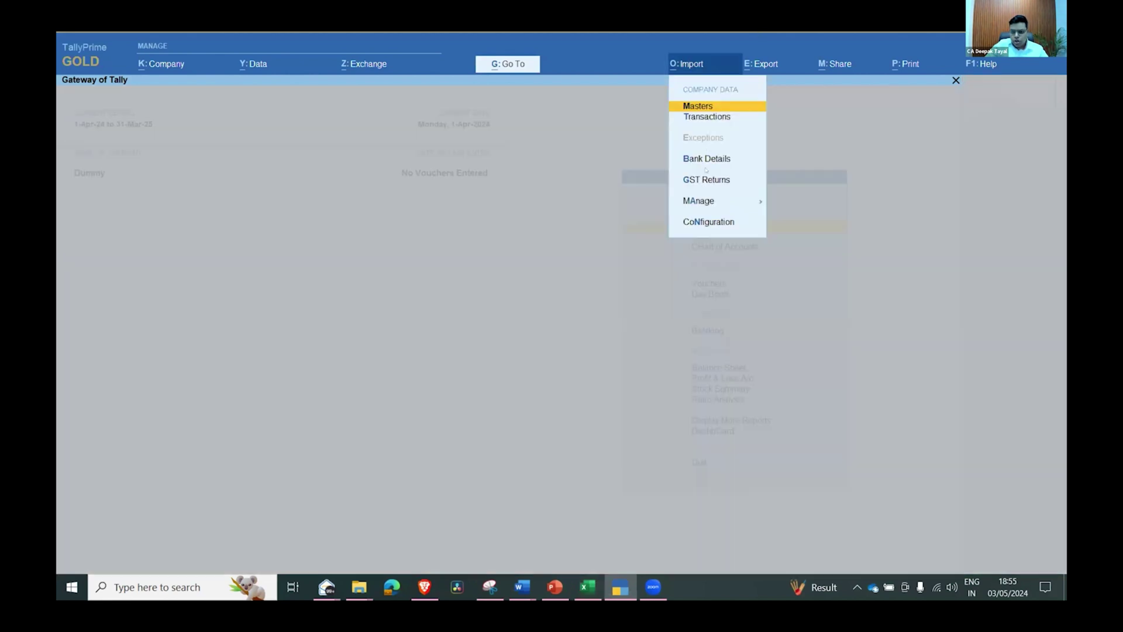
click(704, 117)
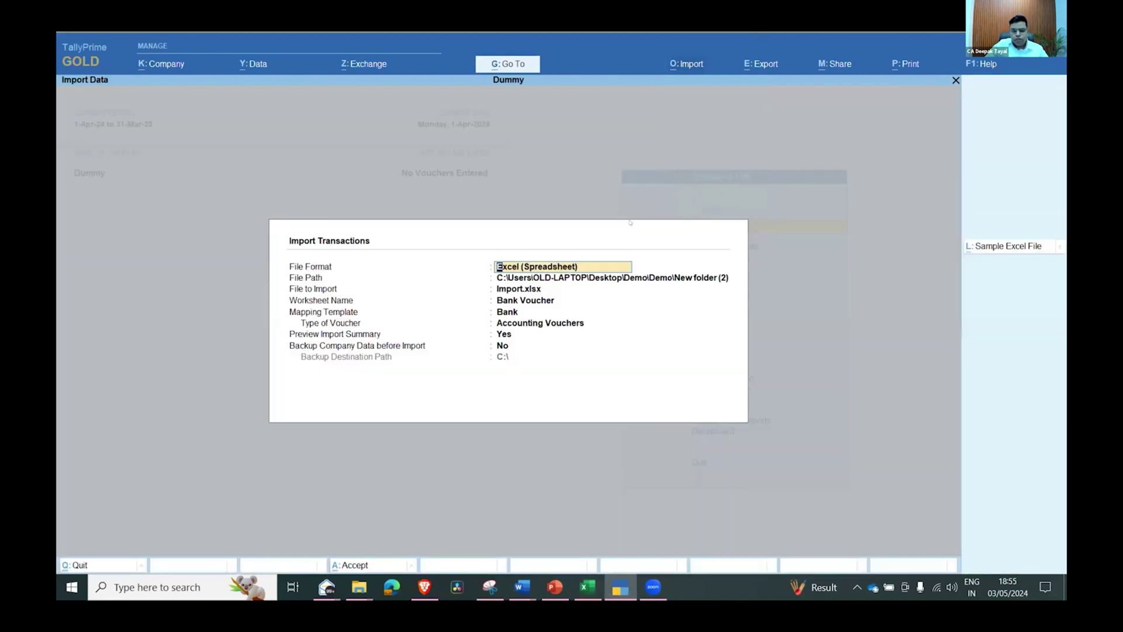
key(Return)
key(Return)
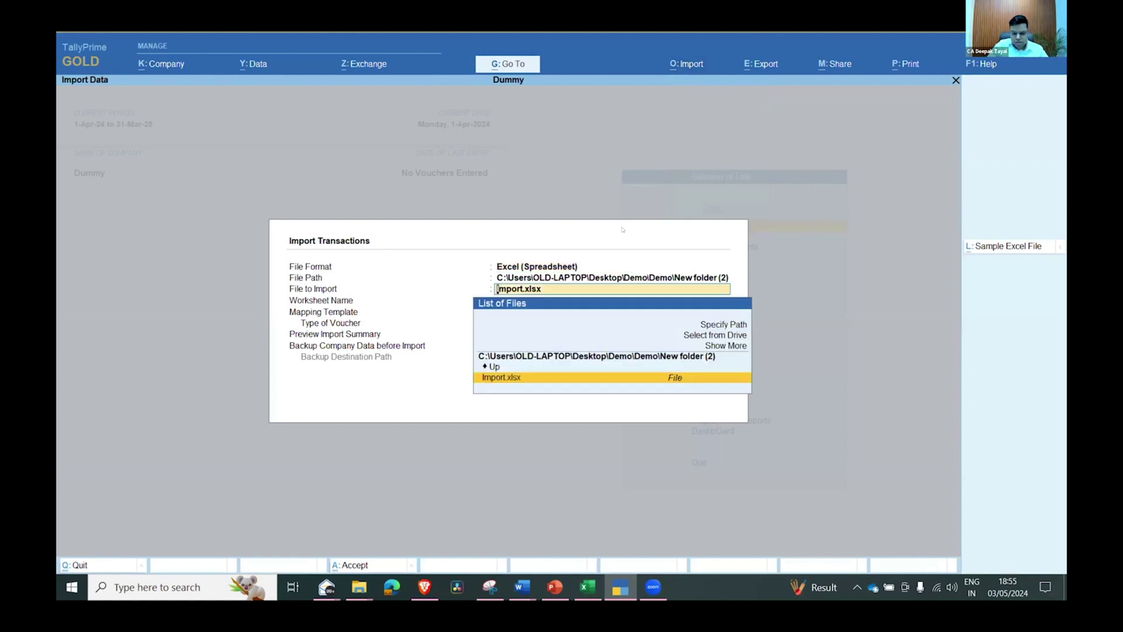
key(Return)
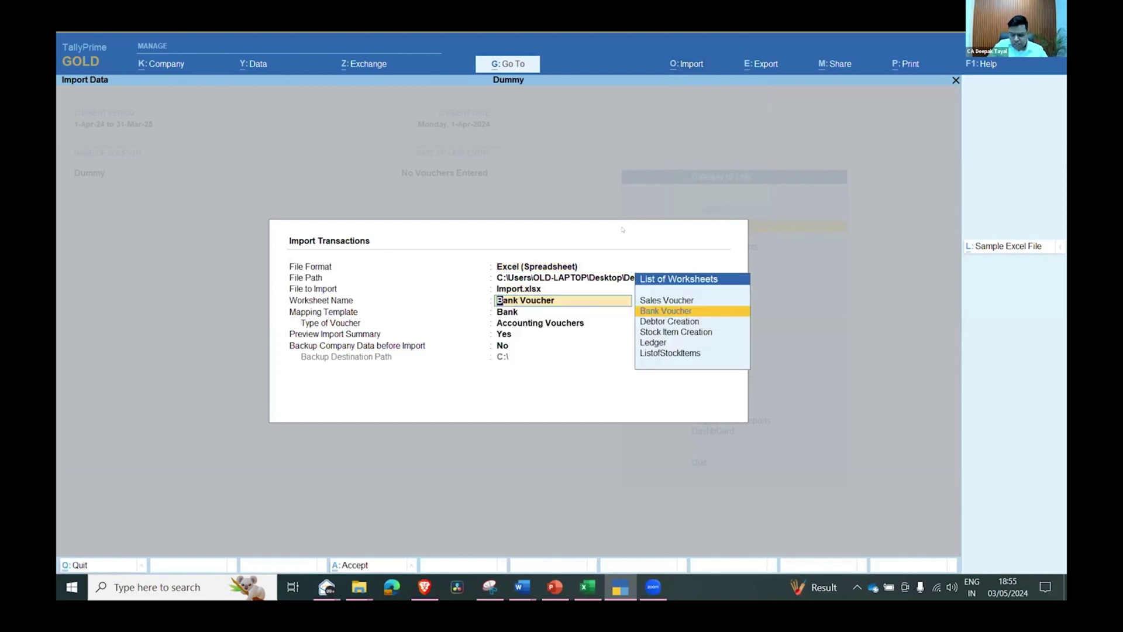
key(Up)
key(Return)
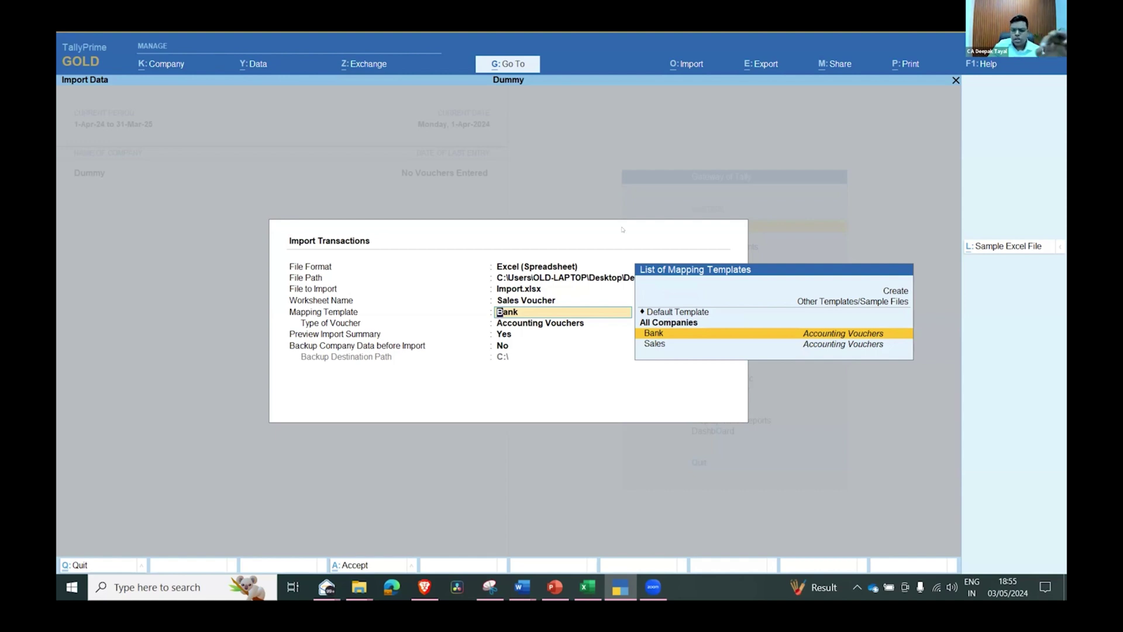
- Keep the Bank mapping template and summary preview, then run the import
key(Return)
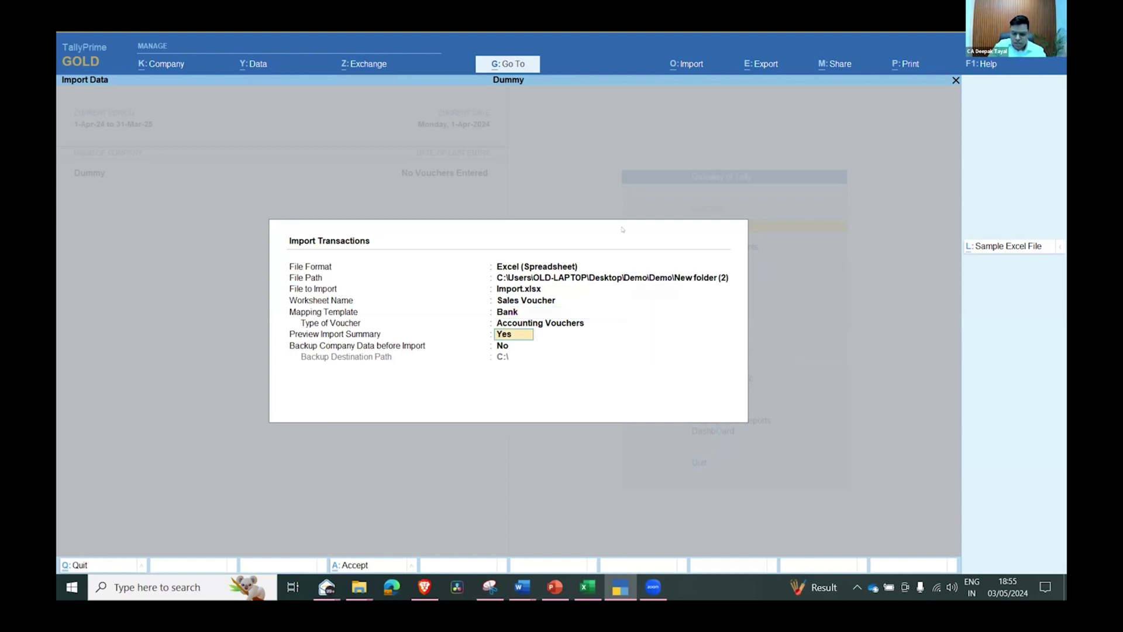
key(Return)
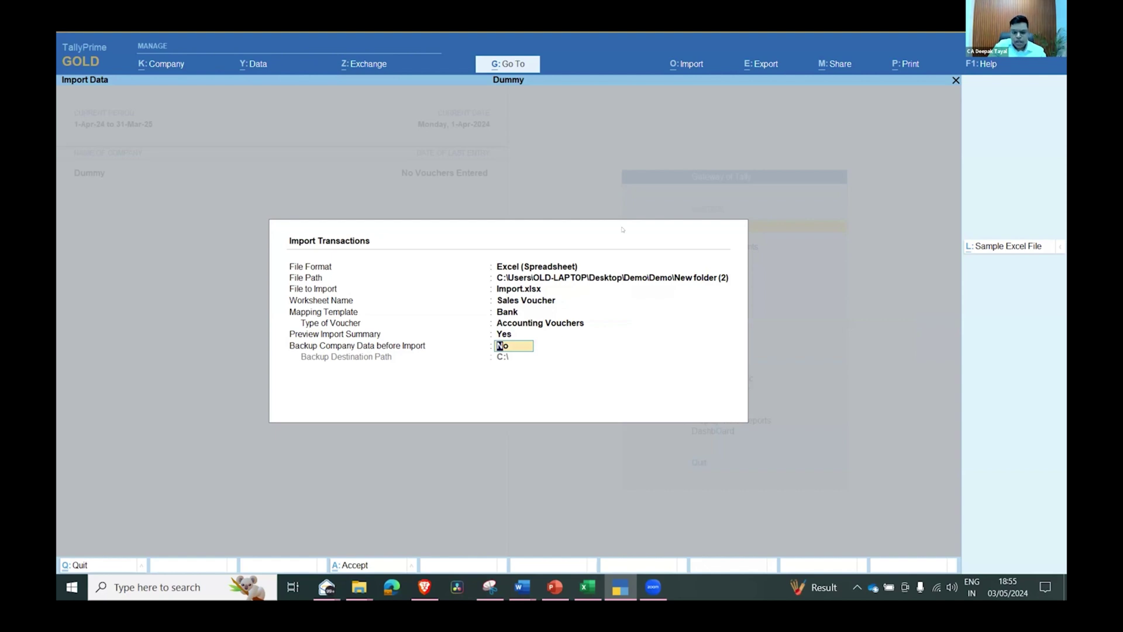
key(Return)
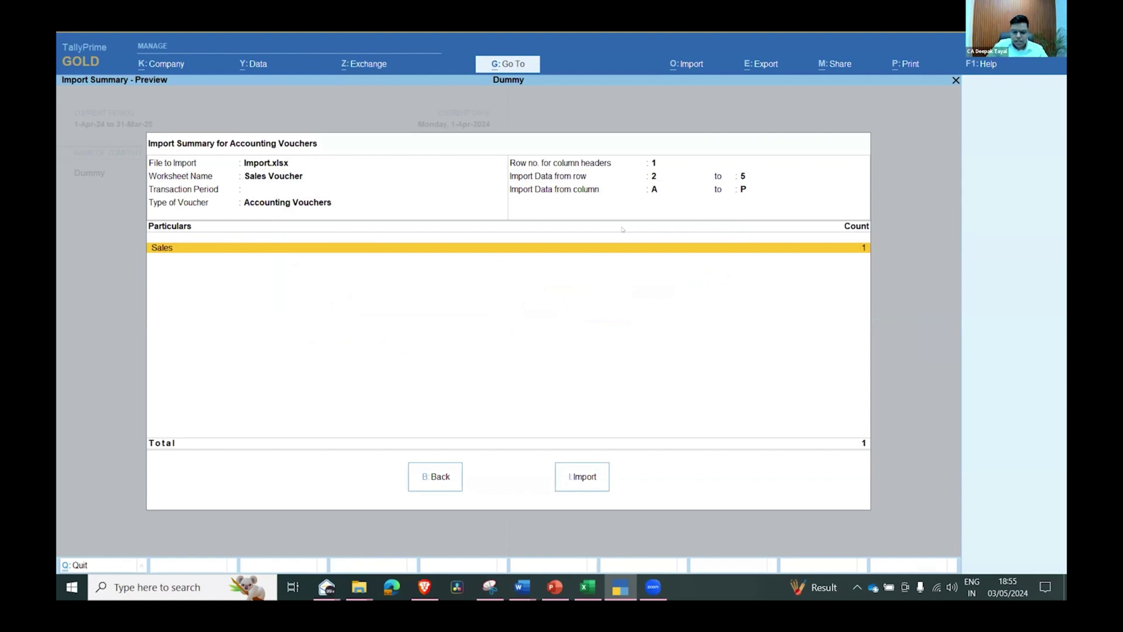
click(595, 472)
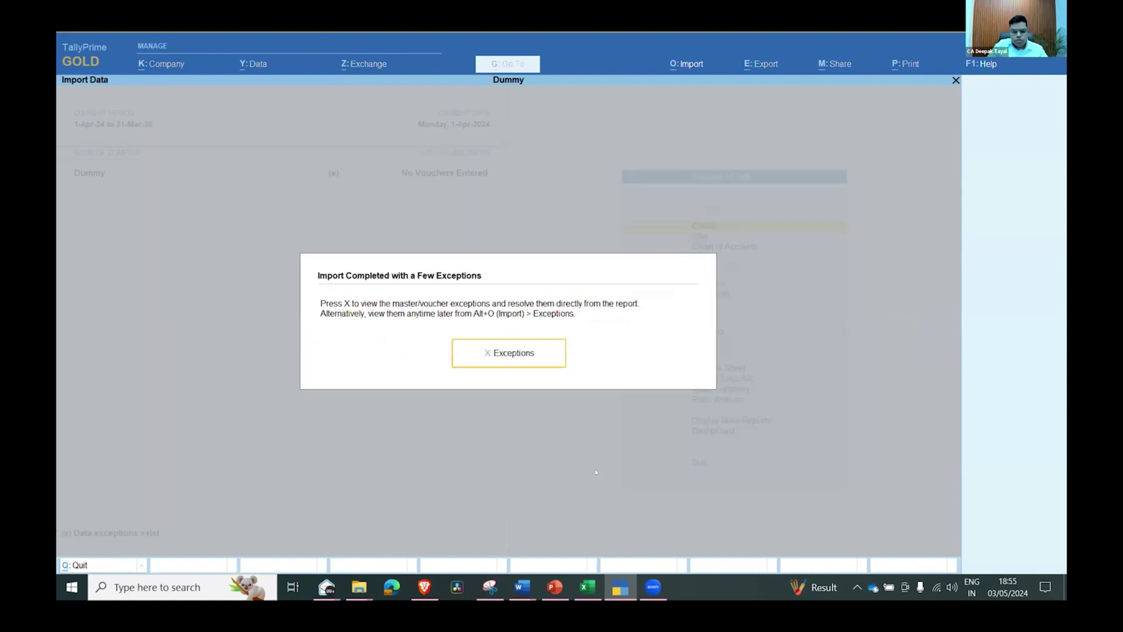
- Dismiss the import exceptions message and glance briefly at the Excel workbook
key(Escape)
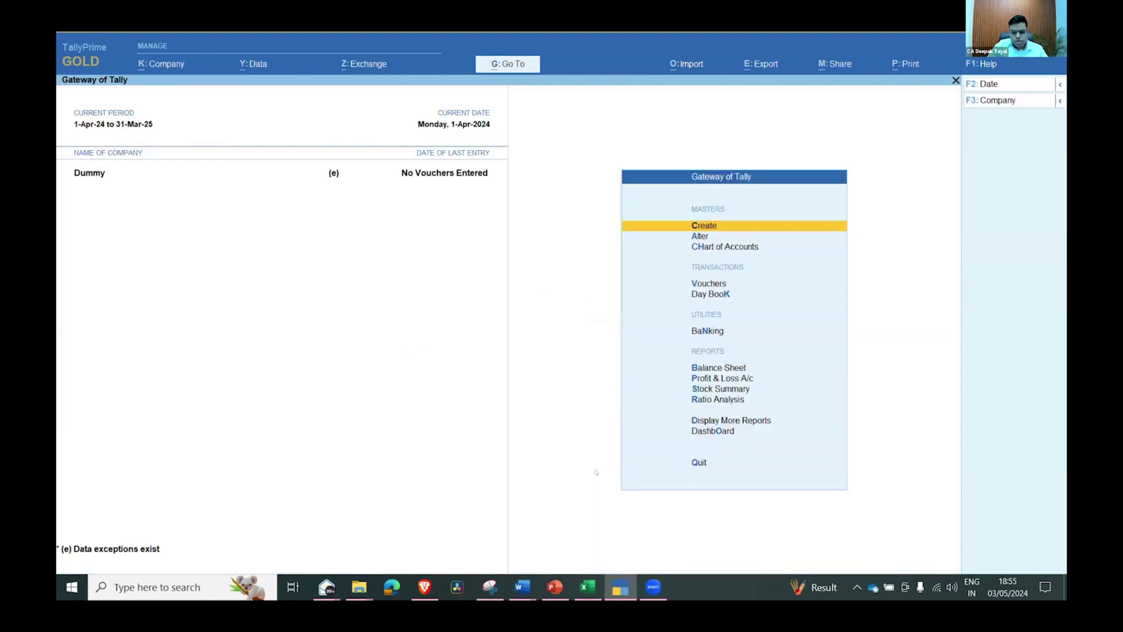
key(alt+Tab)
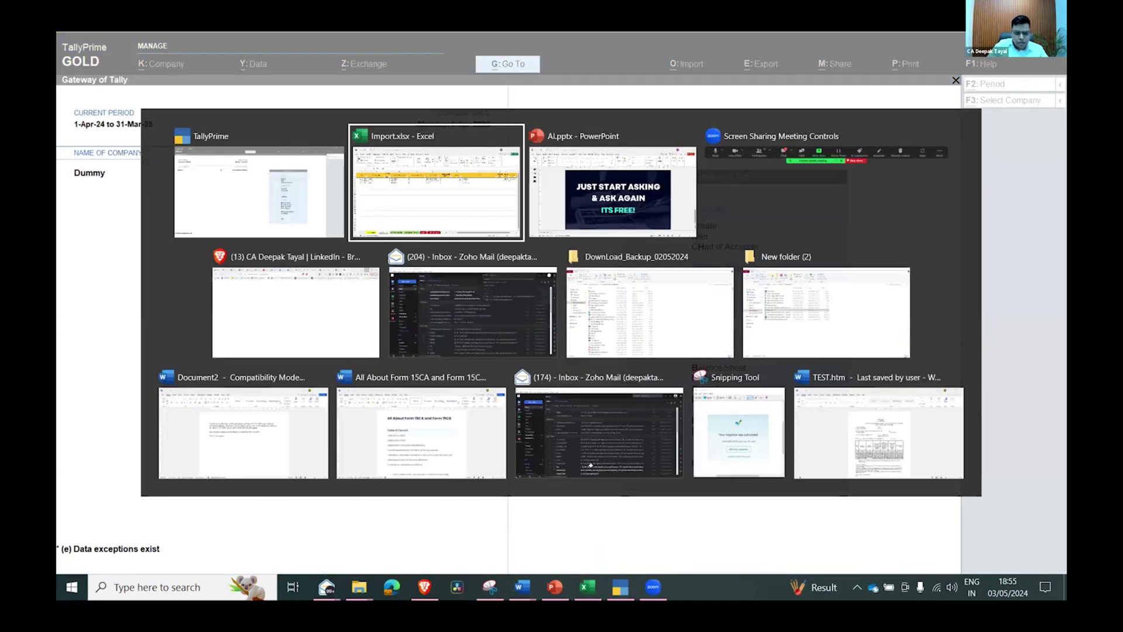
key(alt+Tab)
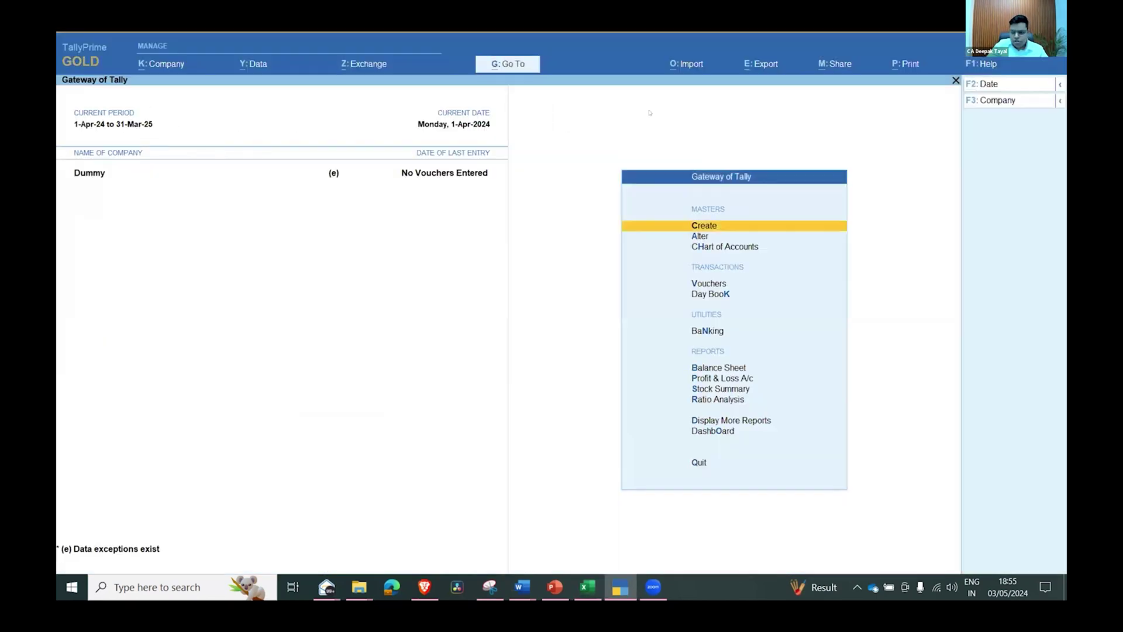
- Re-import Import.xlsx's Sales Voucher sheet with the Sales mapping template, bringing in two vouchers
click(689, 65)
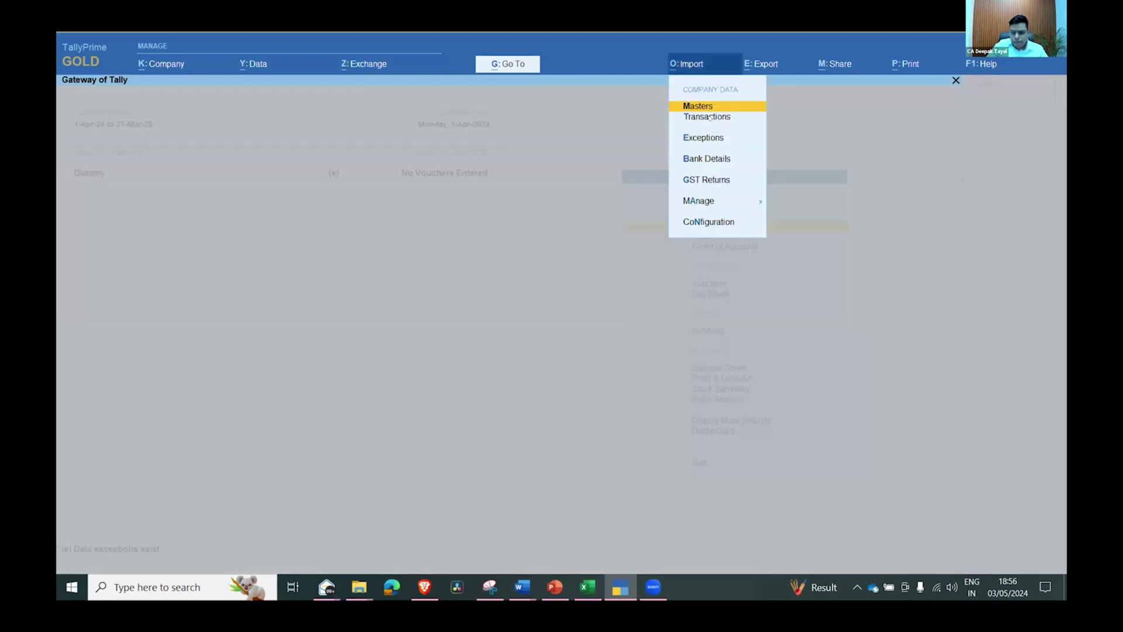
click(710, 117)
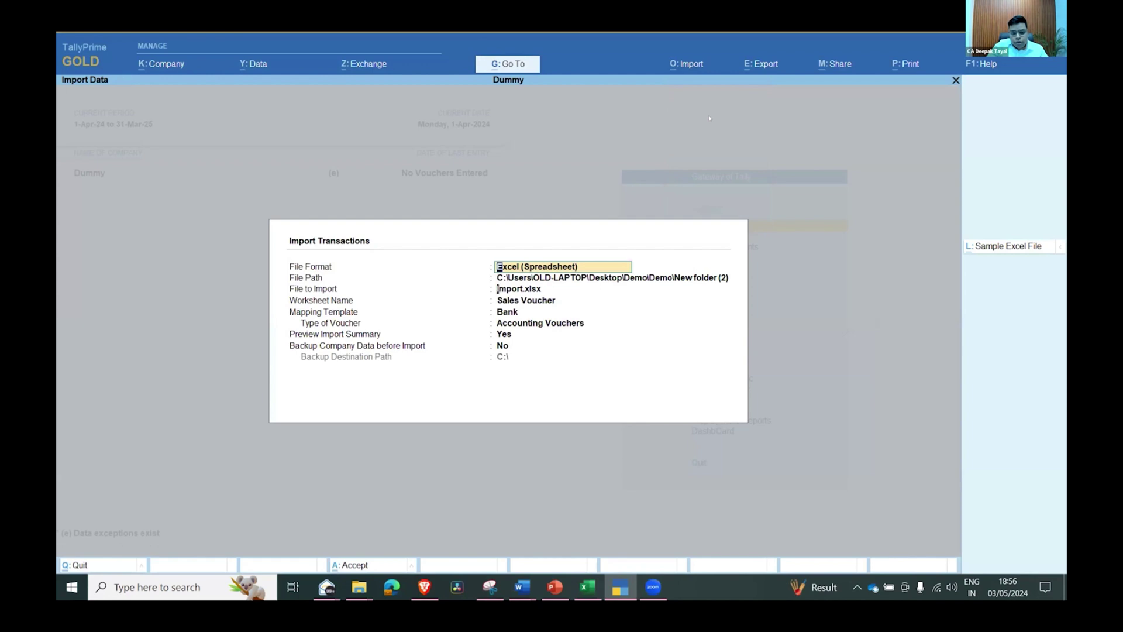
key(Return)
key(Return)
key(Return)
key(Return)
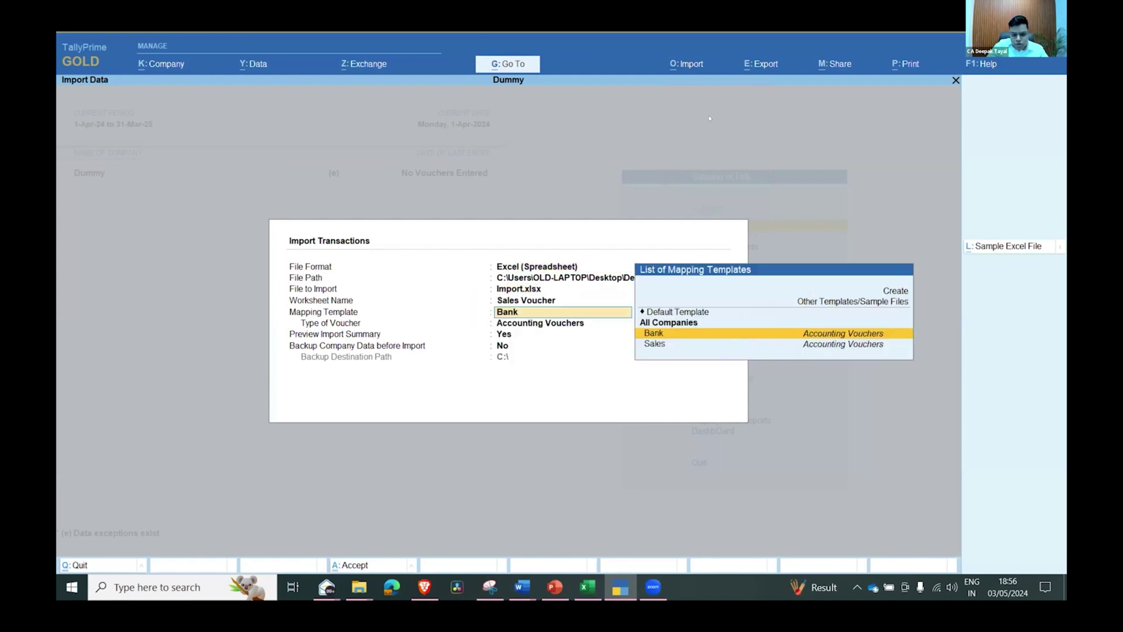
key(Up)
key(Down)
key(Down)
key(Return)
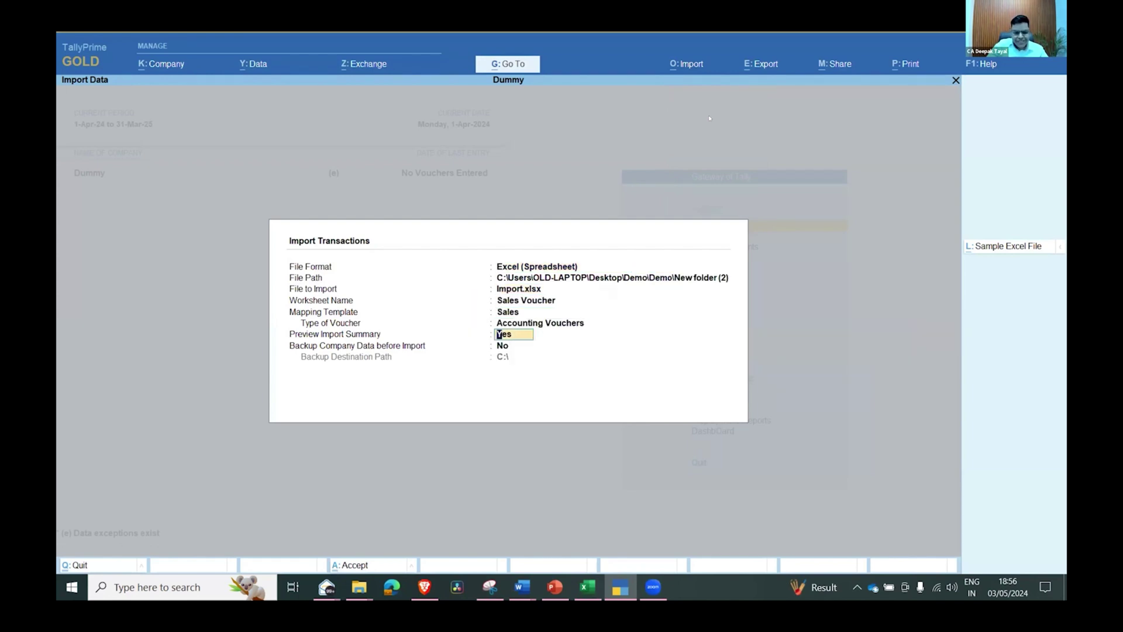
key(Return)
key(Return)
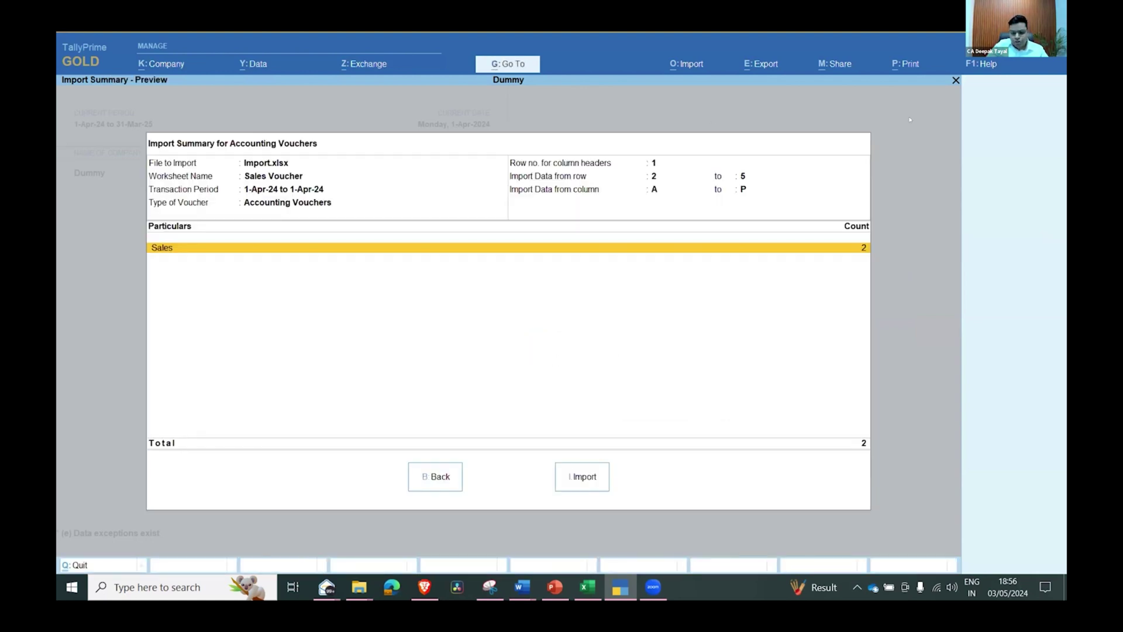
click(578, 476)
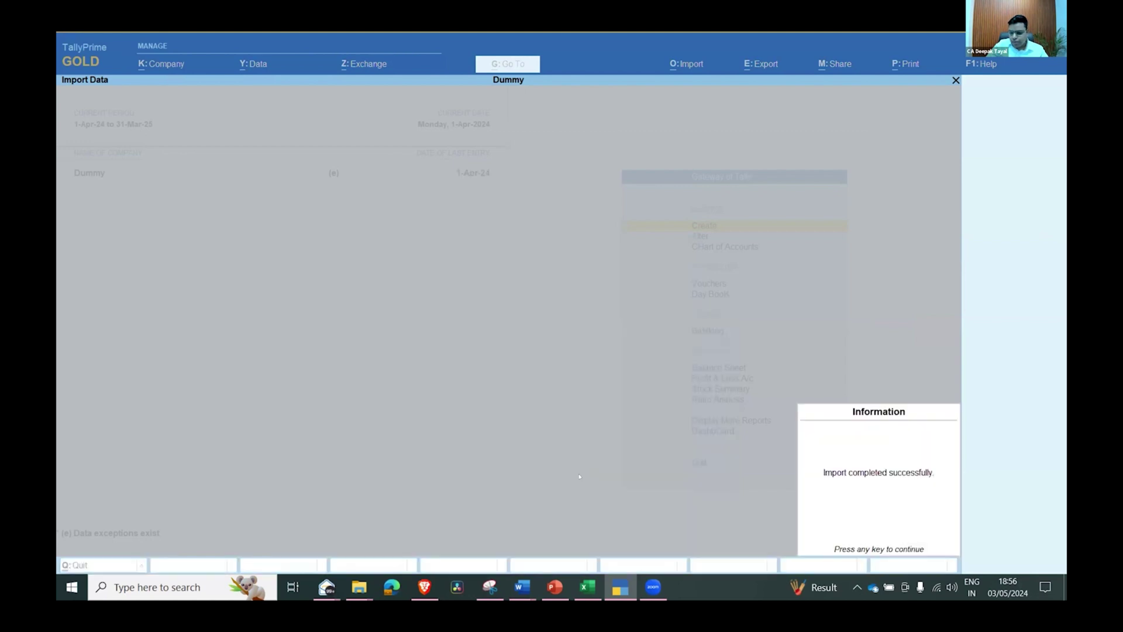
- Open the Day Book and review the Dummy Debor Local sales voucher DS/23-24/1502
key(Return)
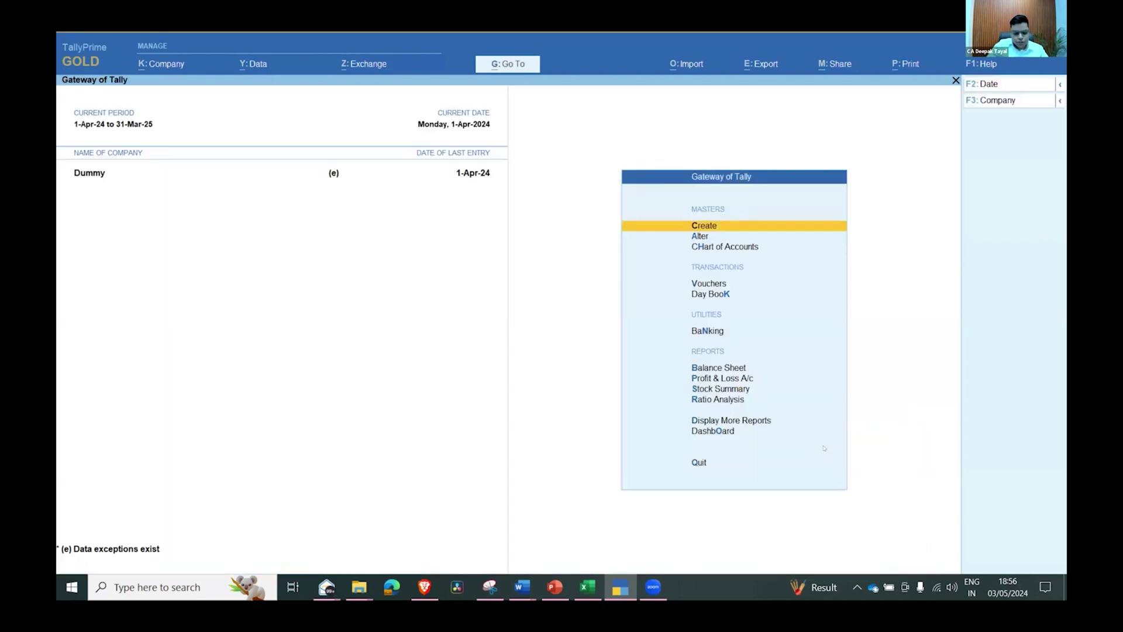
key(d)
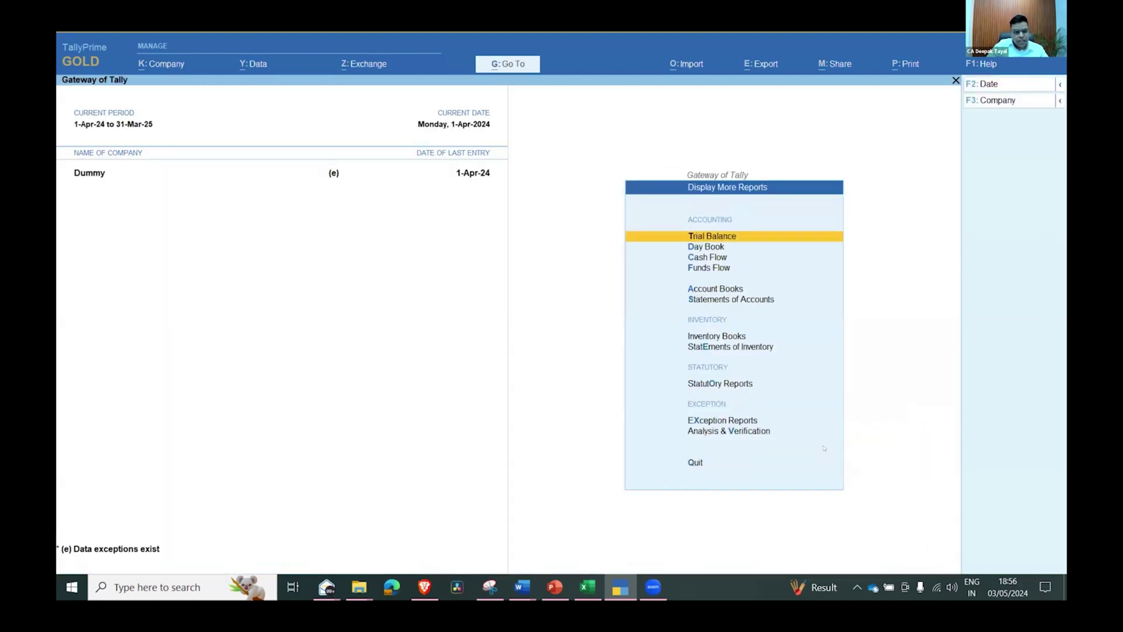
key(d)
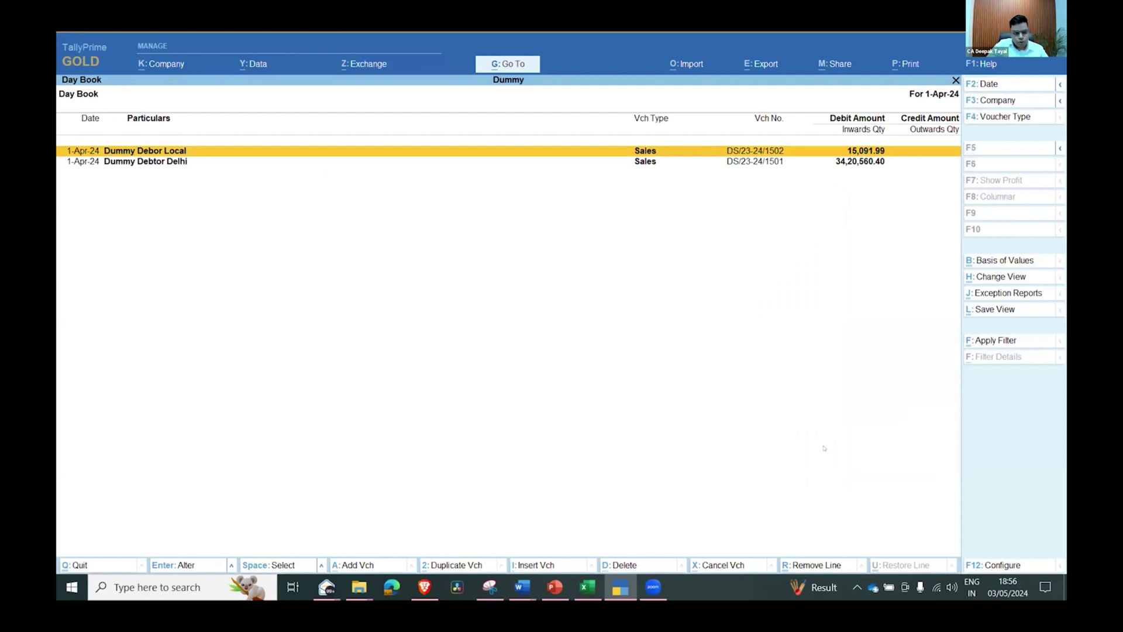
key(alt+Tab)
key(Escape)
key(Return)
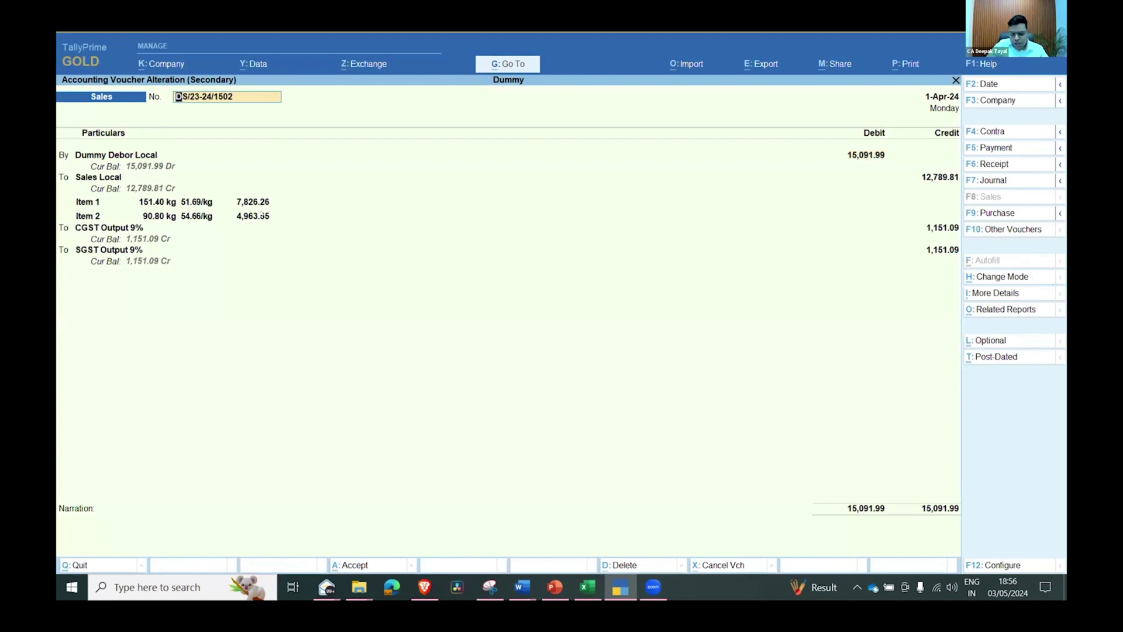
key(BackSpace)
key(Escape)
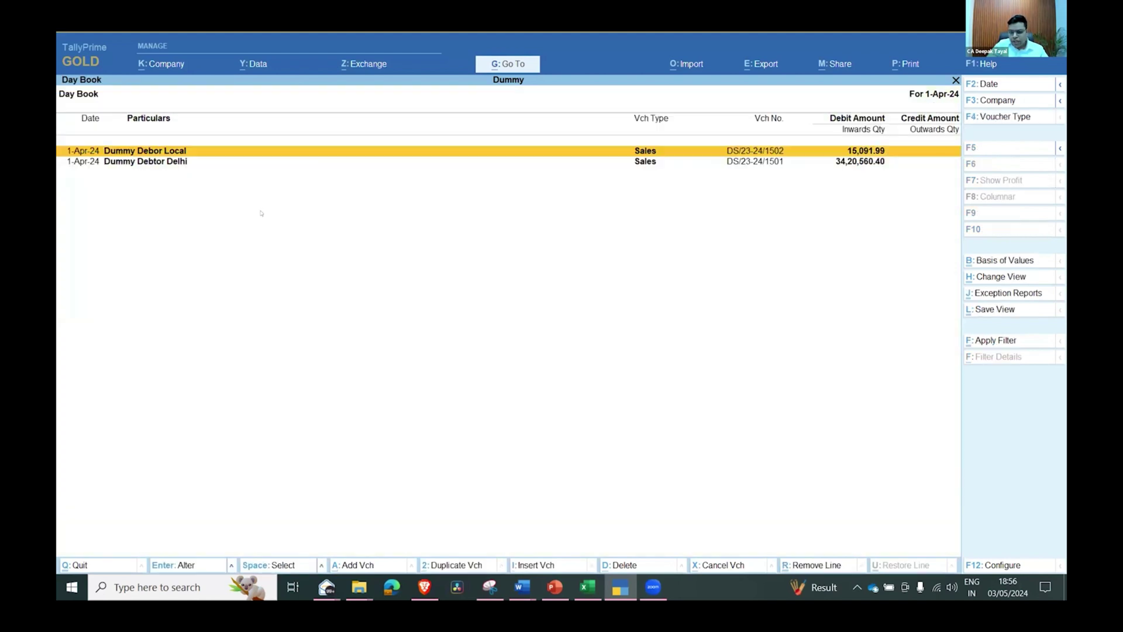
- In Import.xlsx, look over the Bank Voucher and Sales Voucher sheets
key(alt+Tab)
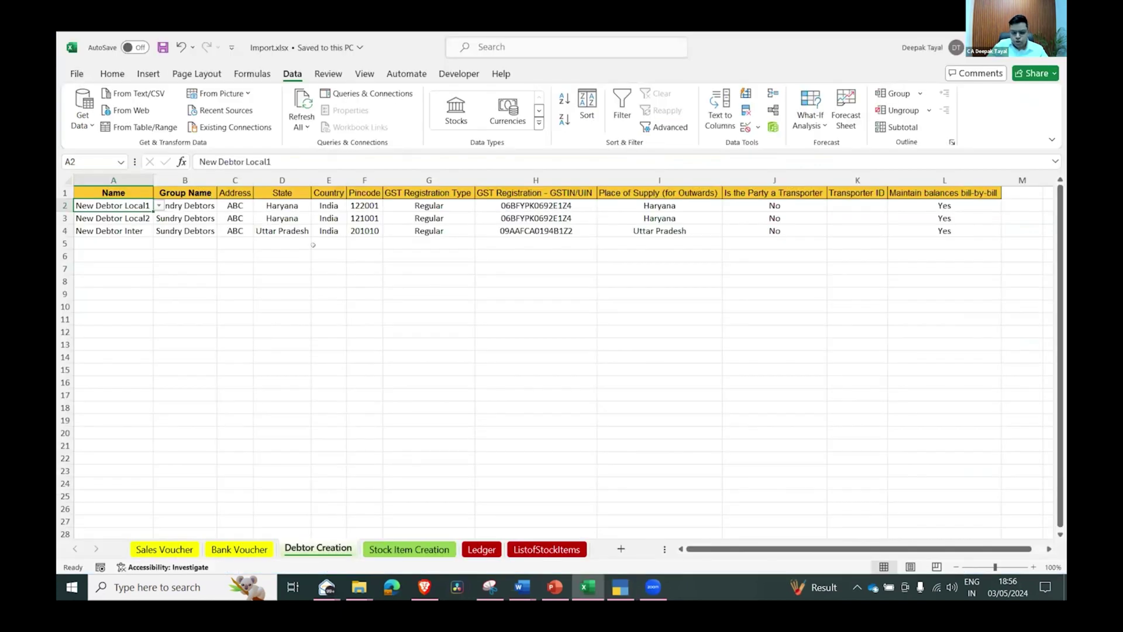
click(348, 294)
click(356, 305)
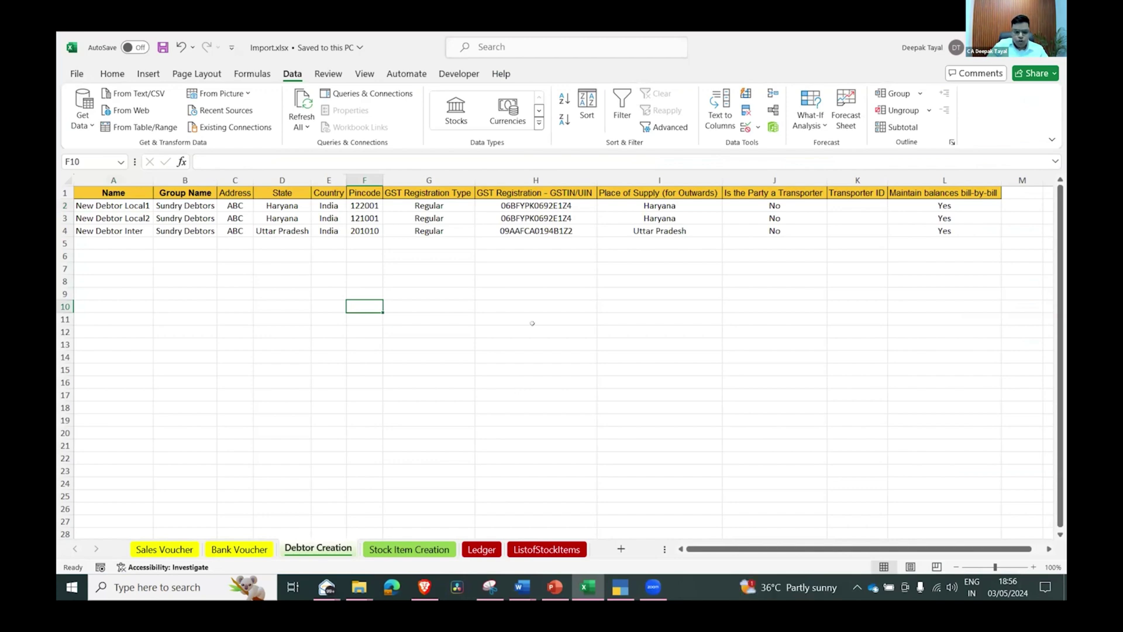
key(Up)
key(Right)
key(Right)
key(ctrl+Page_Up)
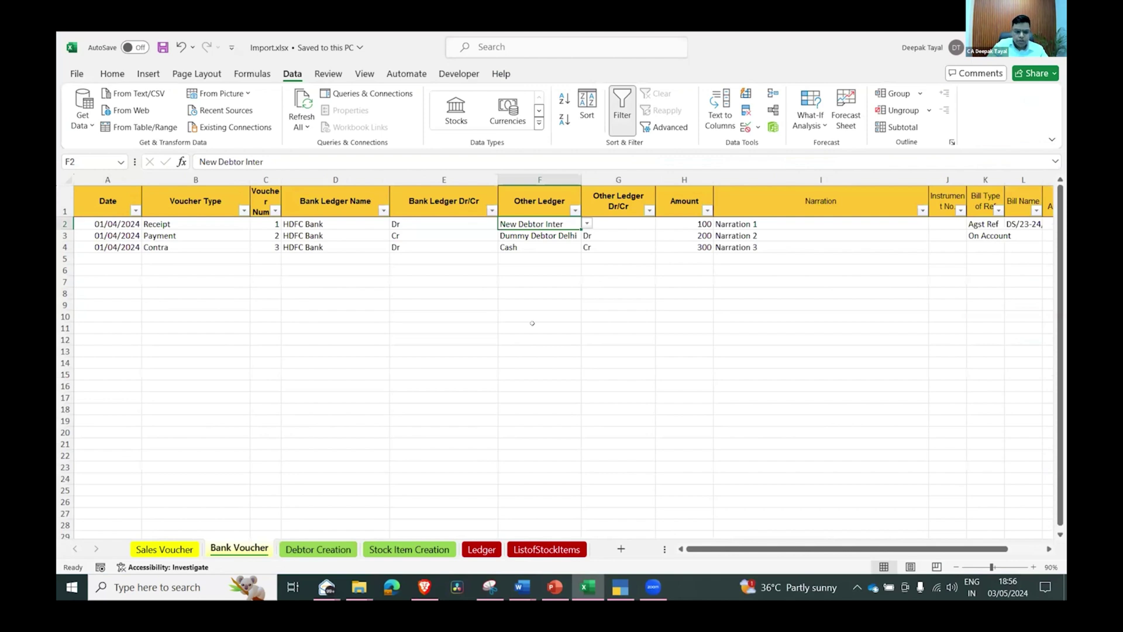
key(ctrl+Page_Up)
key(Left)
key(Right)
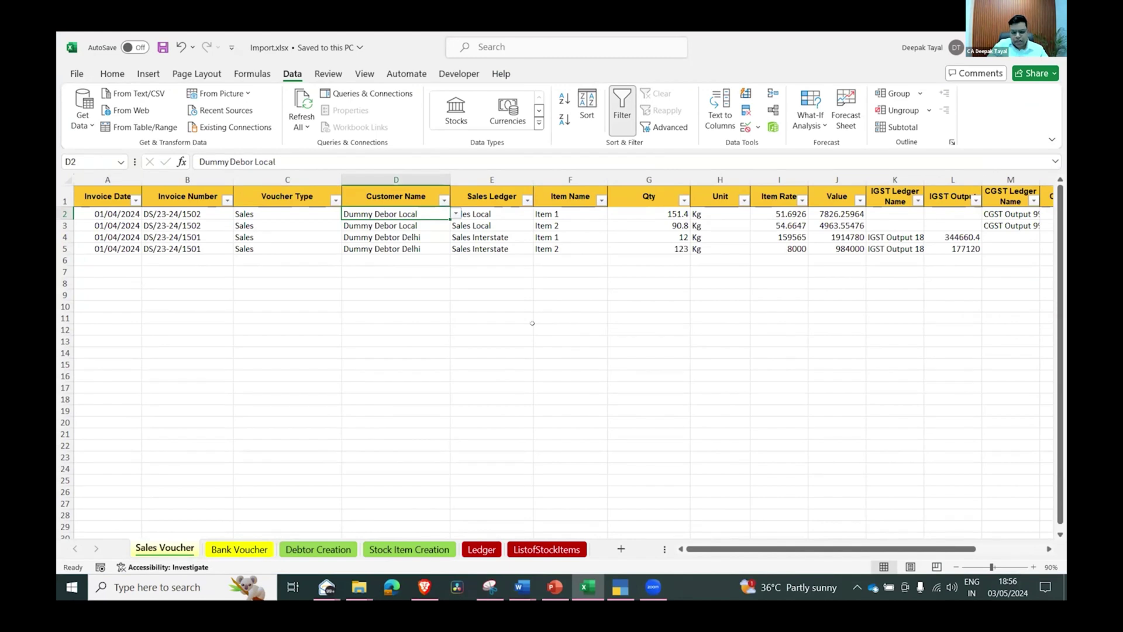
key(ctrl+Page_Down)
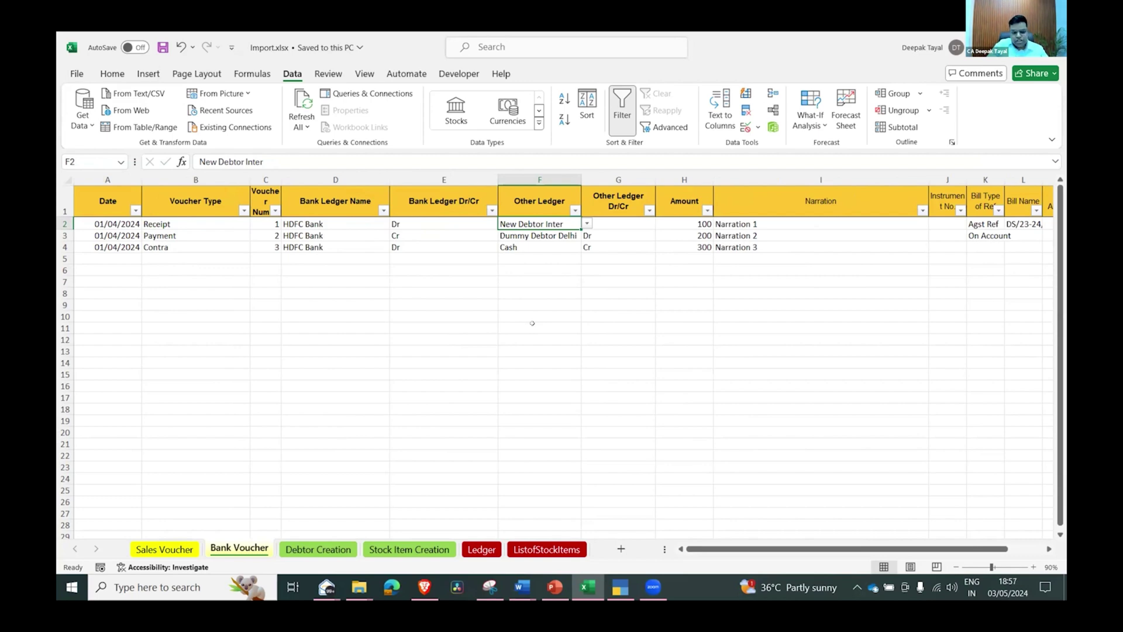
- Move to the Ledger sheet and the top of its $Name ledger list
key(ctrl+Page_Down)
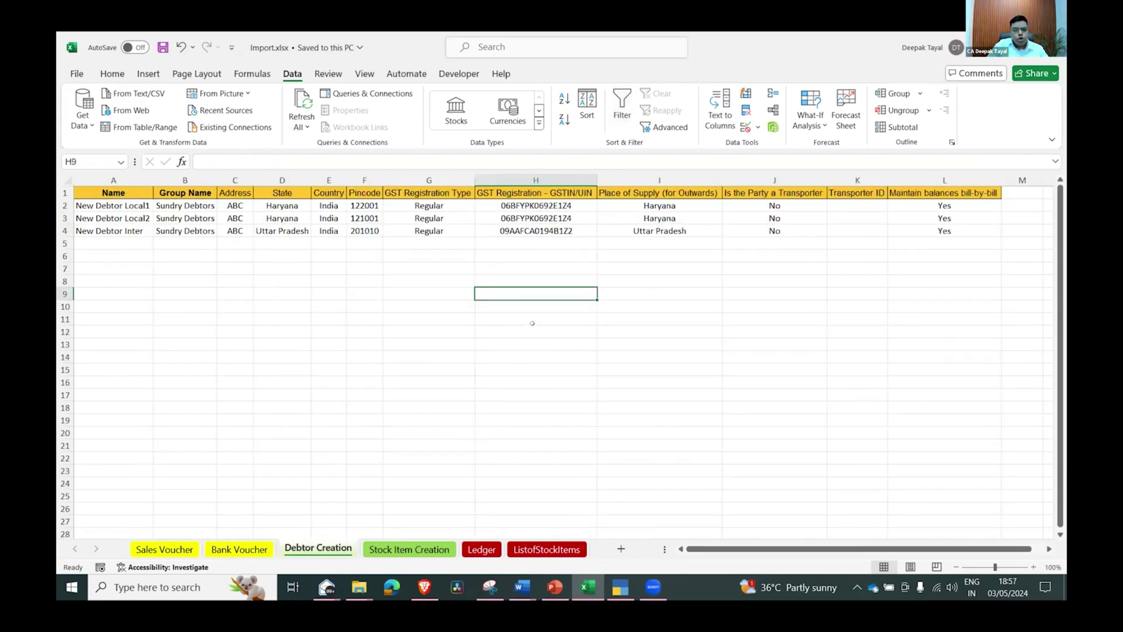
key(ctrl+Page_Down)
key(ctrl+Page_Down)
key(ctrl+Left)
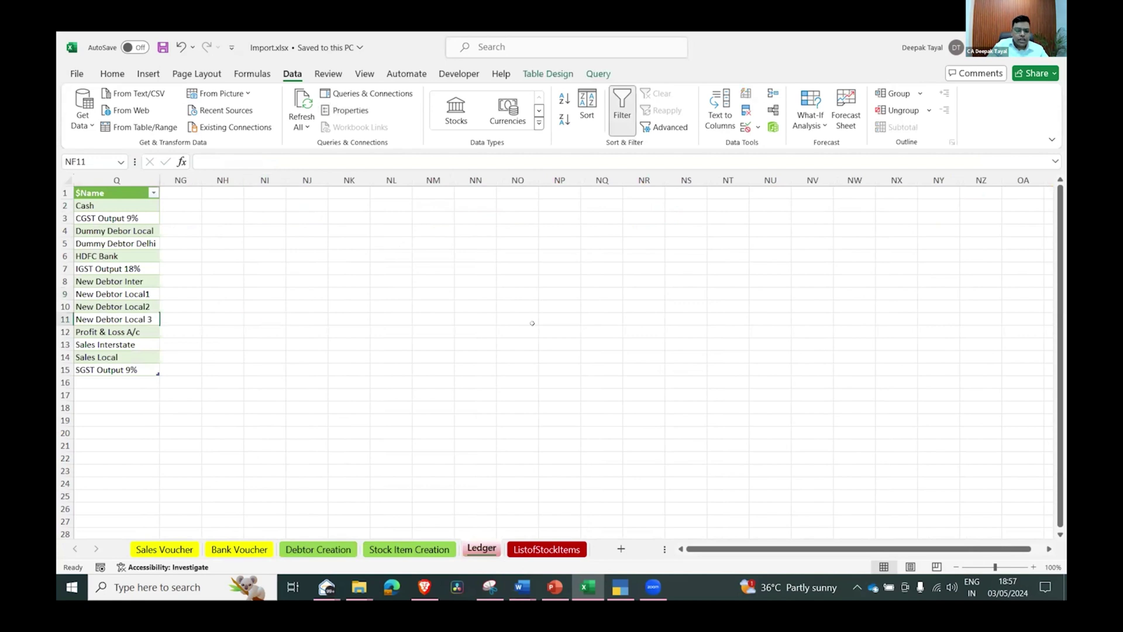
key(ctrl+Up)
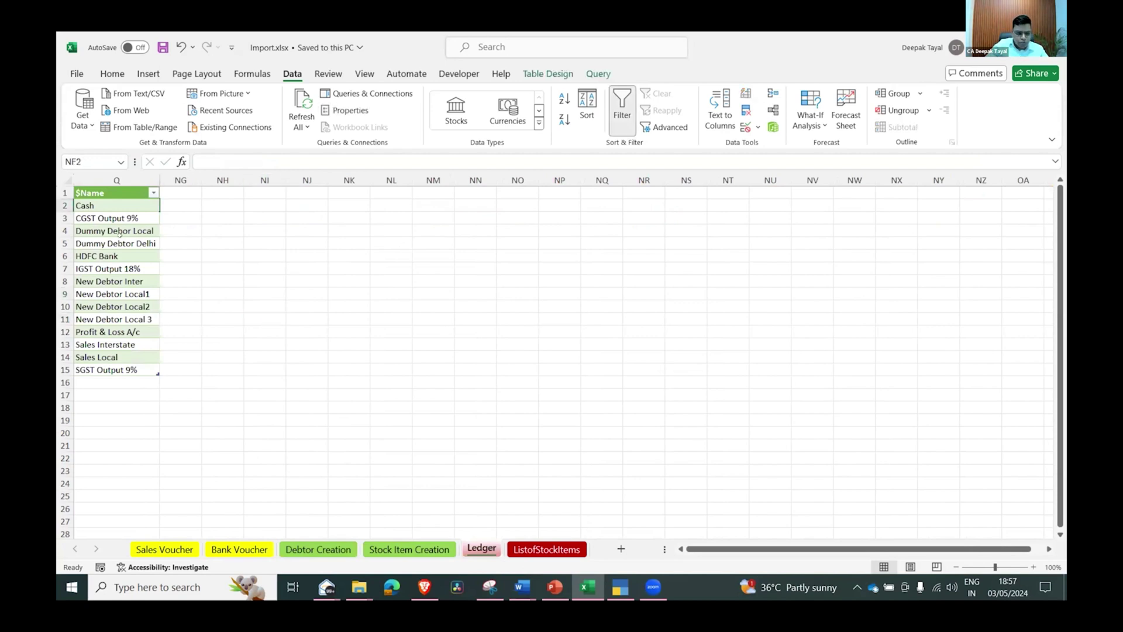
- Connect Excel to the TallyODBC64_9000 ODBC data source through Get Data > From ODBC
click(77, 119)
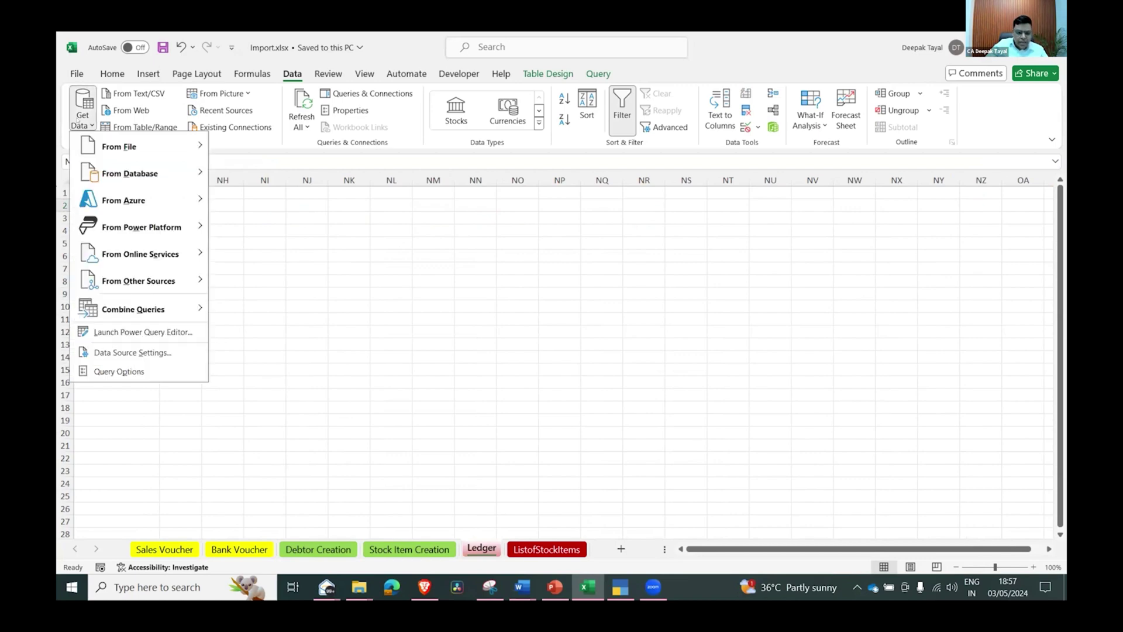
mouse_move(162, 281)
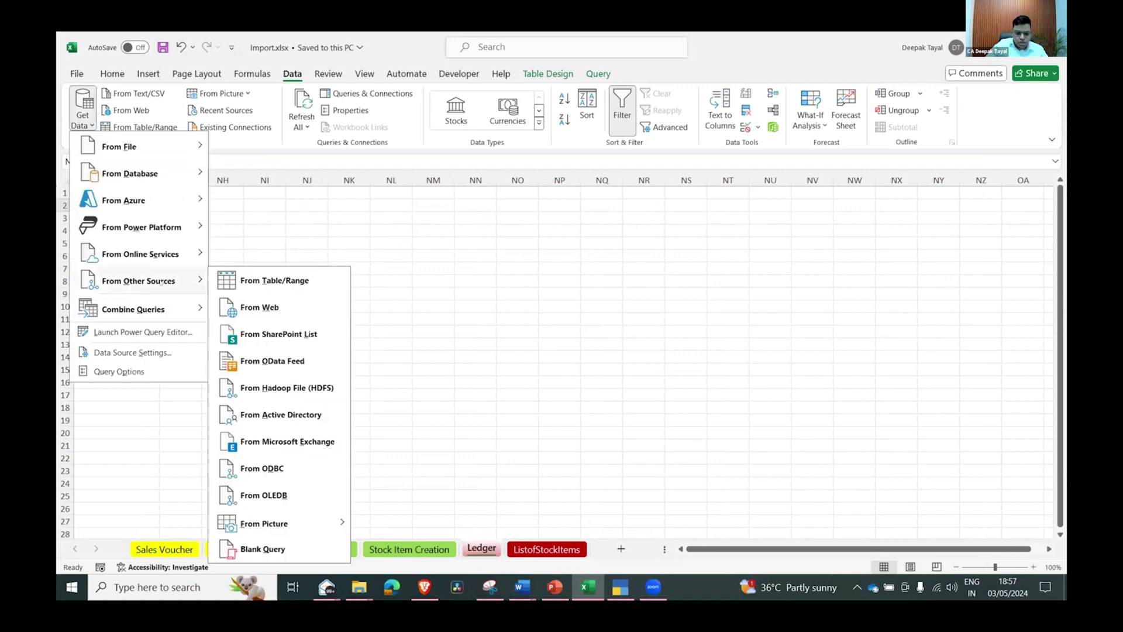
click(295, 471)
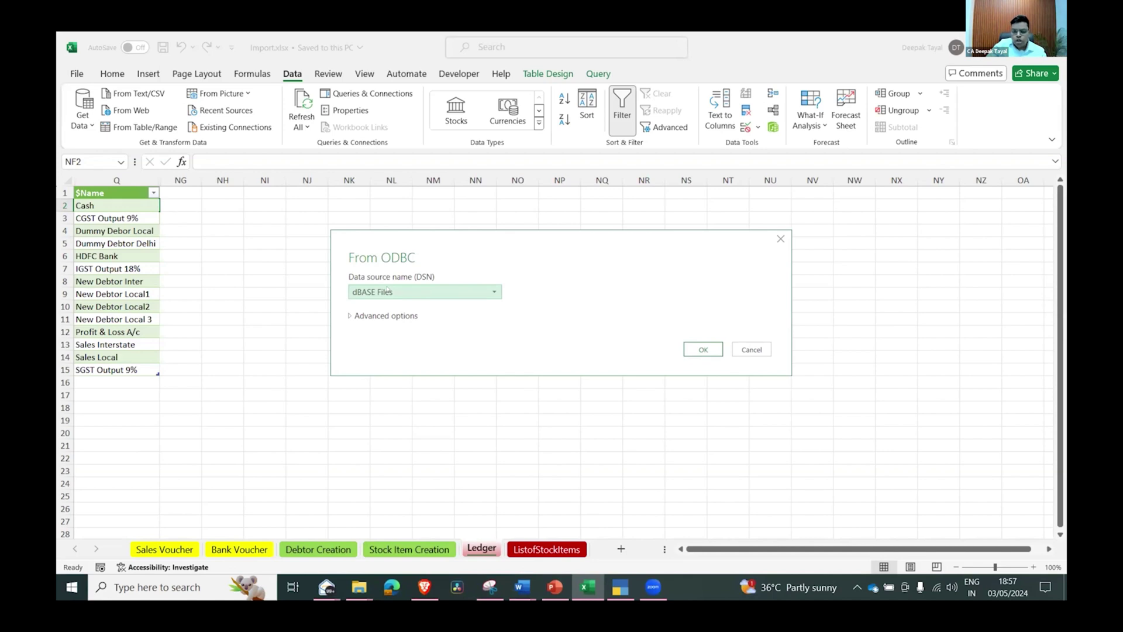
click(387, 290)
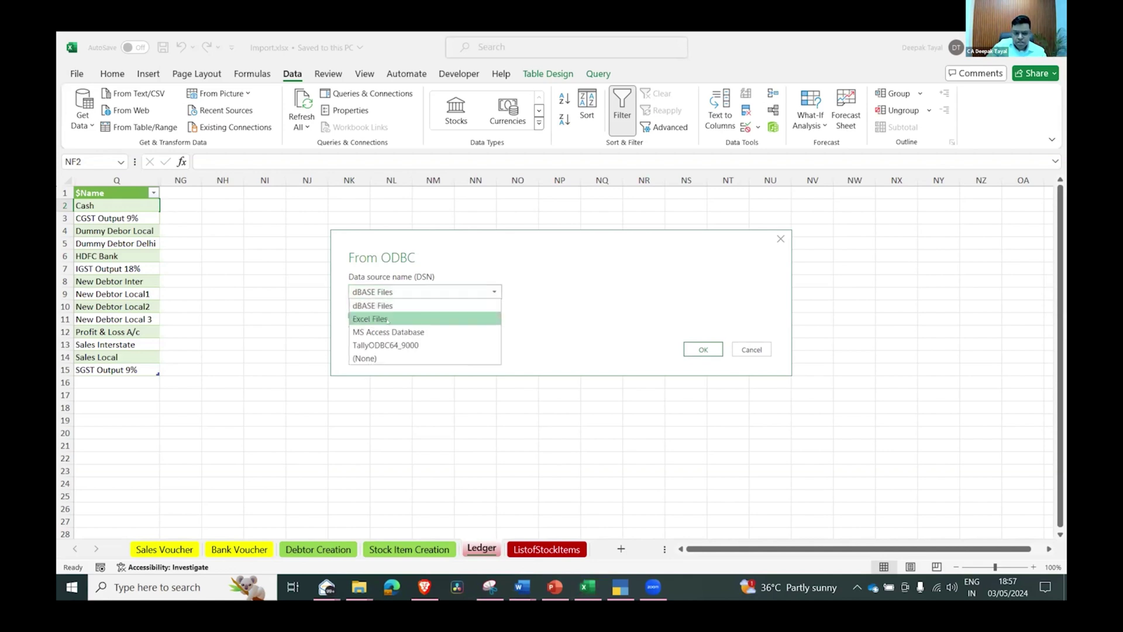
click(387, 345)
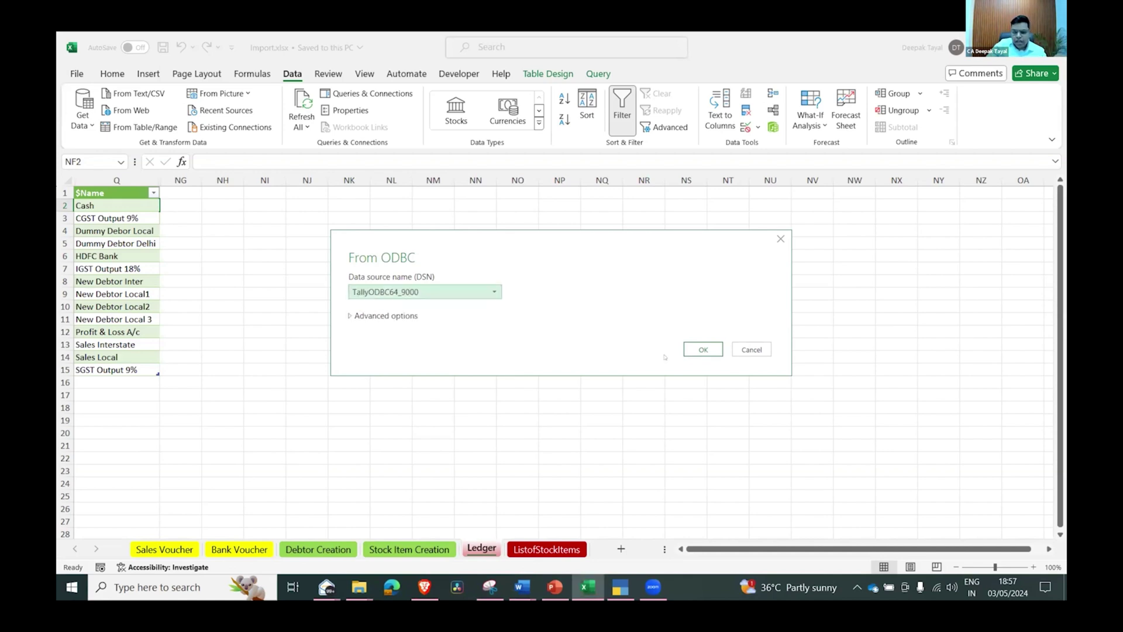
click(700, 350)
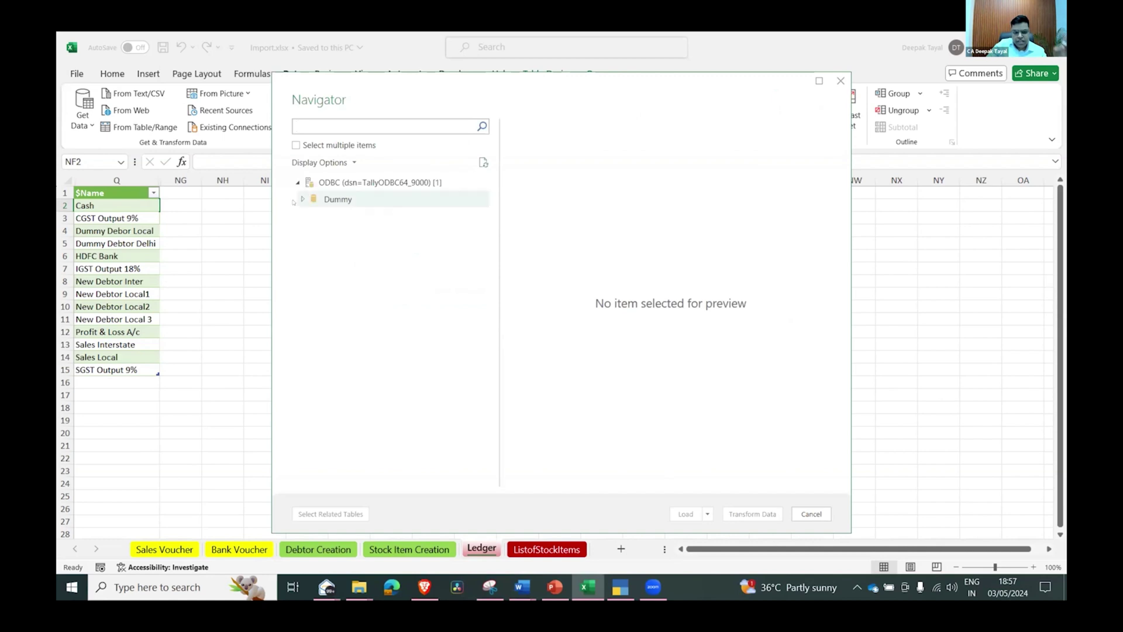
- Confirm Dummy is open in TallyPrime, then expand Dummy > TallyUser in the Navigator
click(620, 587)
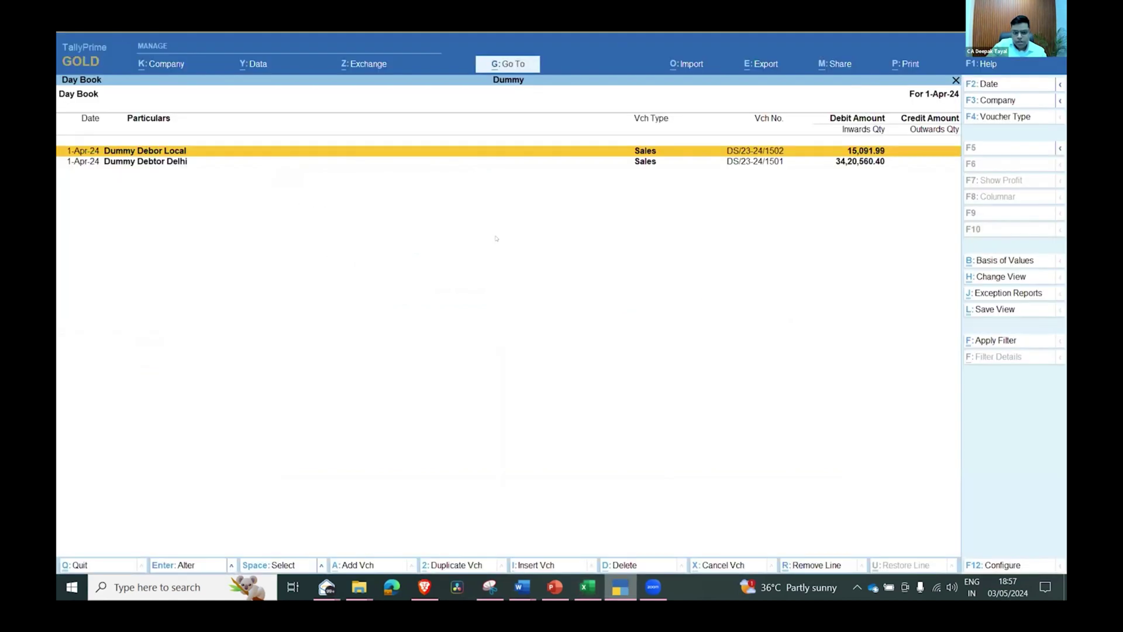
key(alt+Tab)
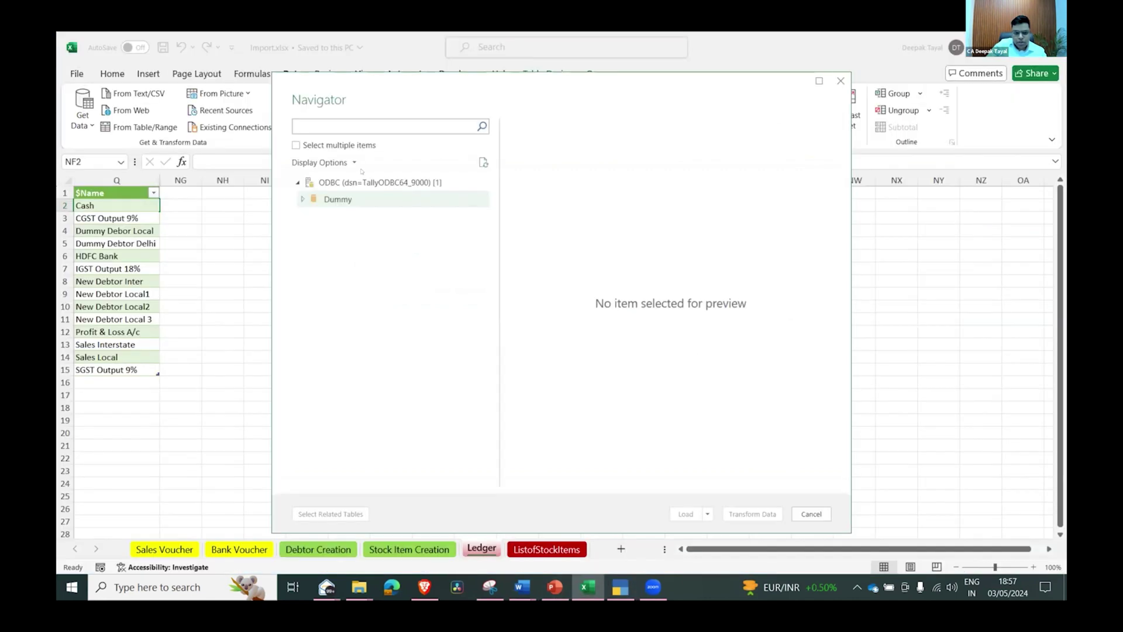
click(302, 199)
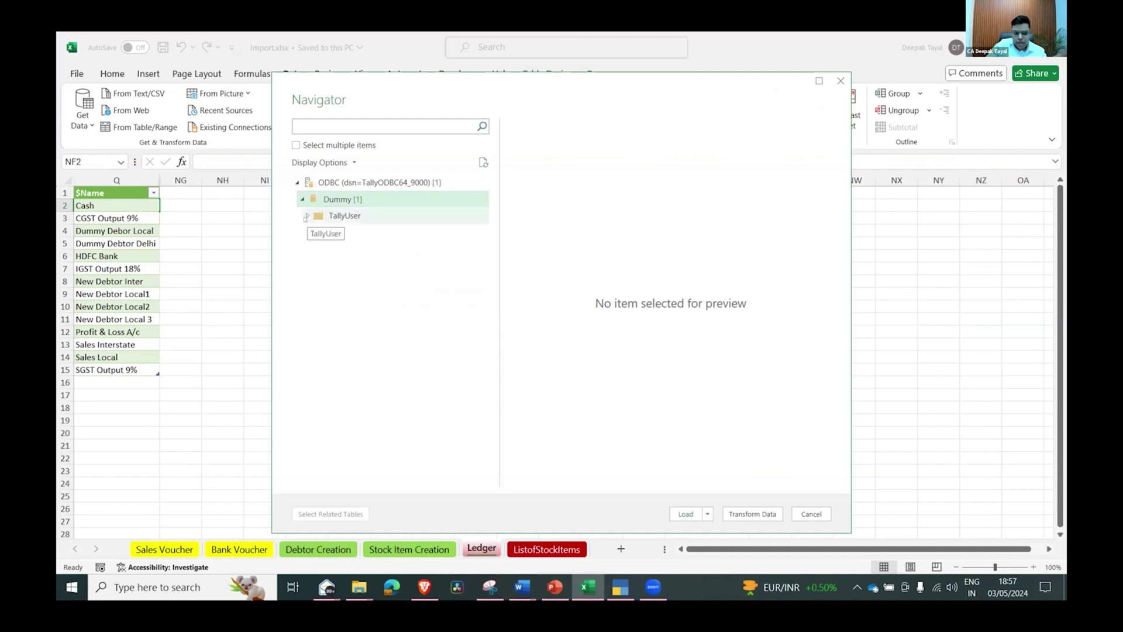
click(305, 217)
scroll(397, 328, down, 5)
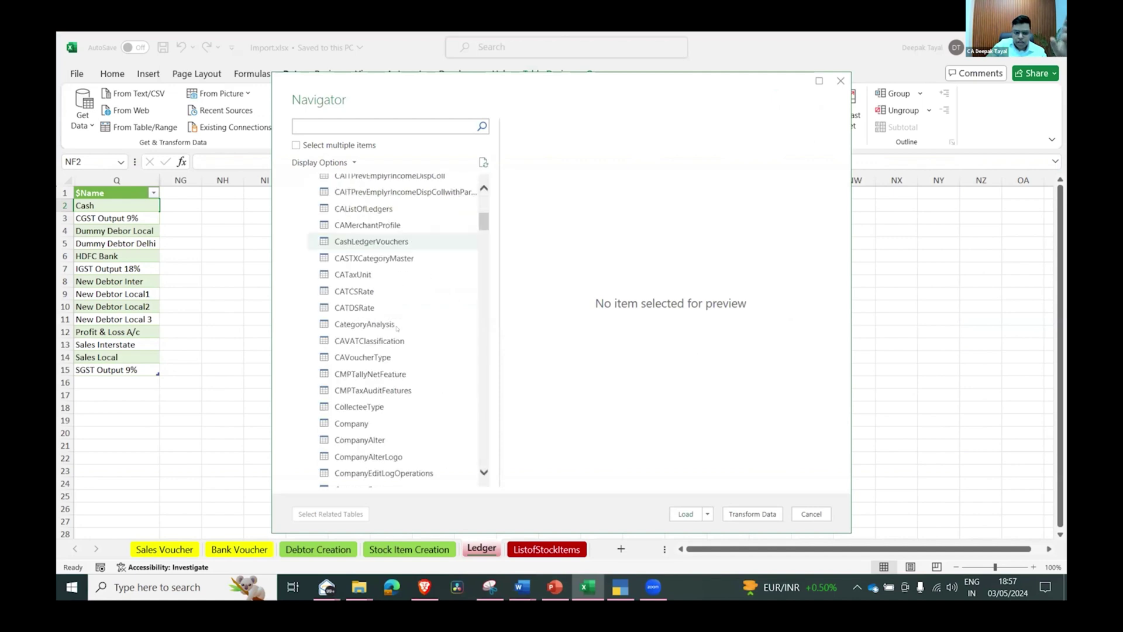
scroll(397, 328, down, 2)
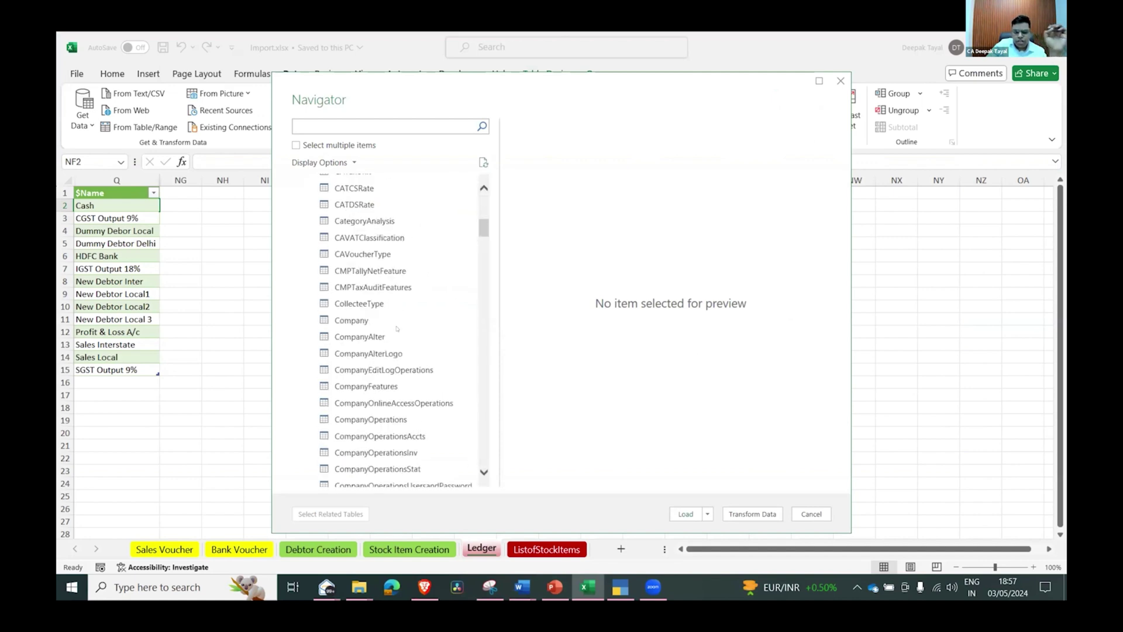
scroll(391, 316, up, 8)
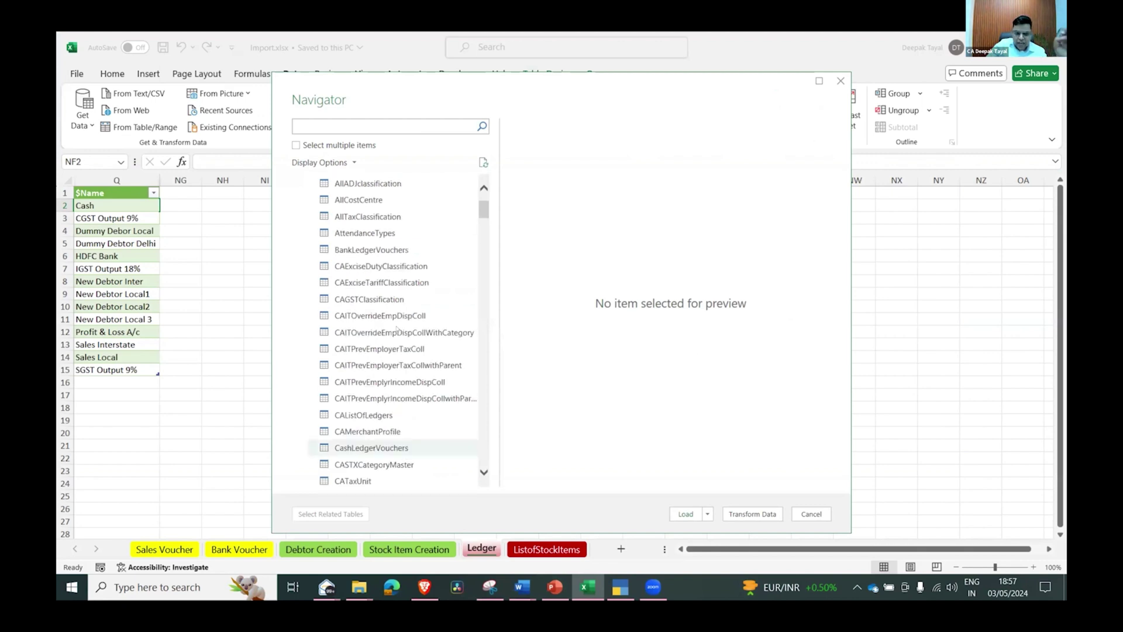
scroll(381, 286, up, 1)
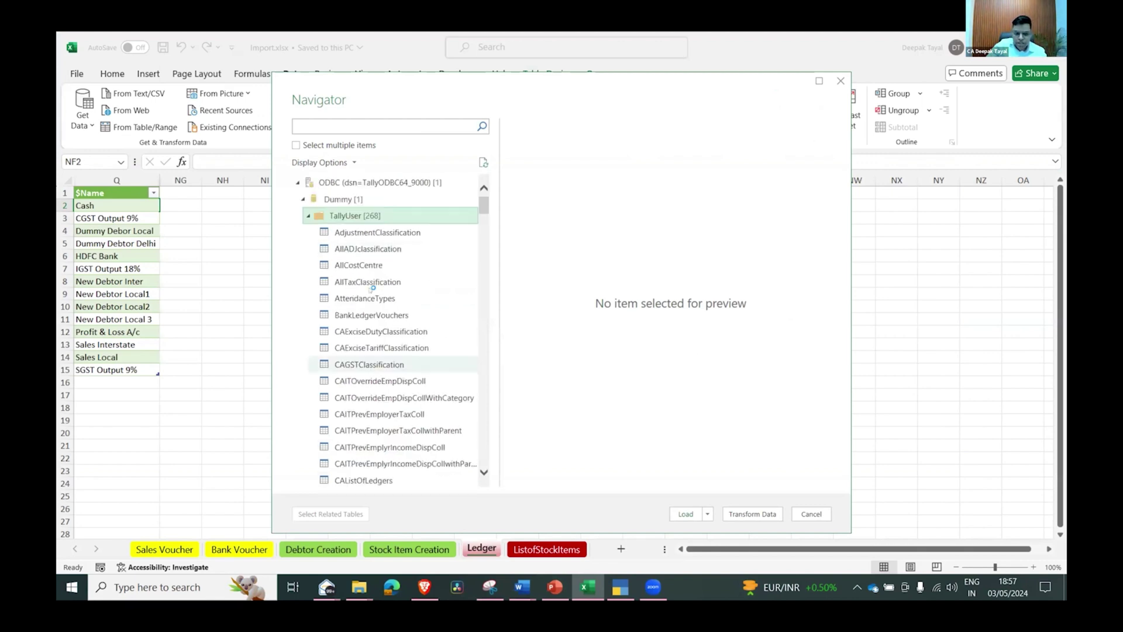
- Search the tables for 'ledger' and preview the Ledger table
click(352, 124)
text(ledger)
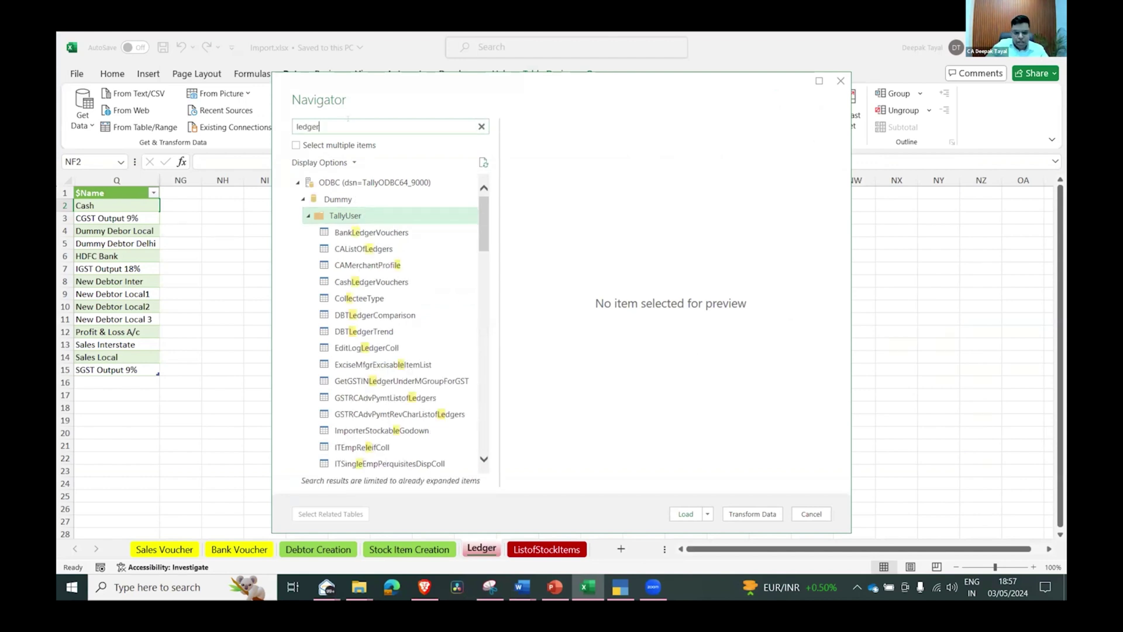
click(347, 381)
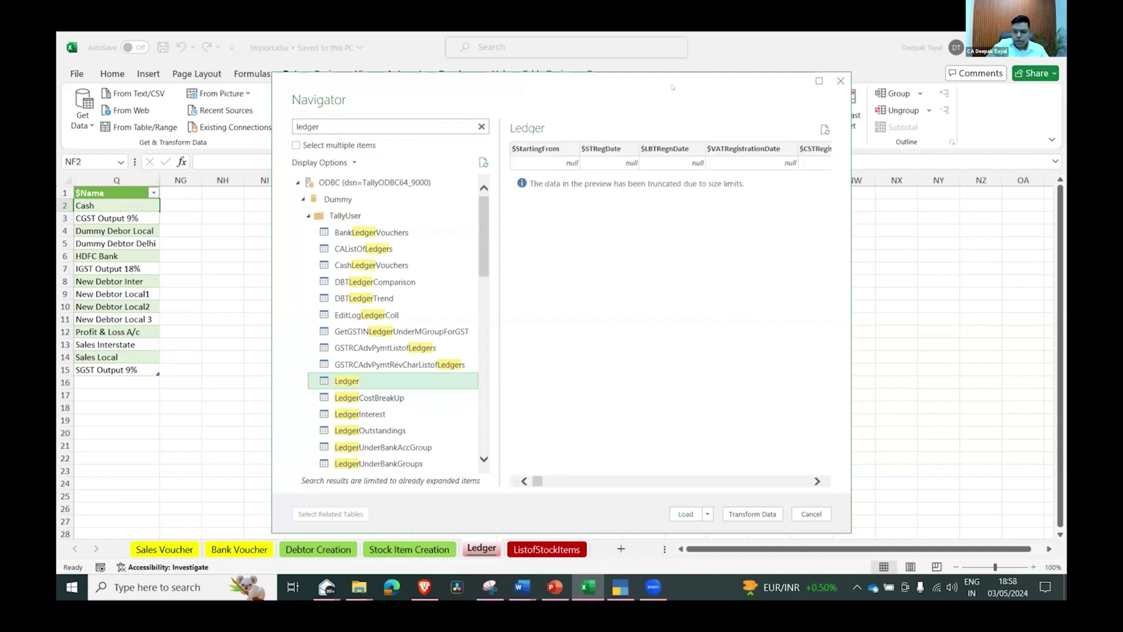
drag(683, 94, 702, 54)
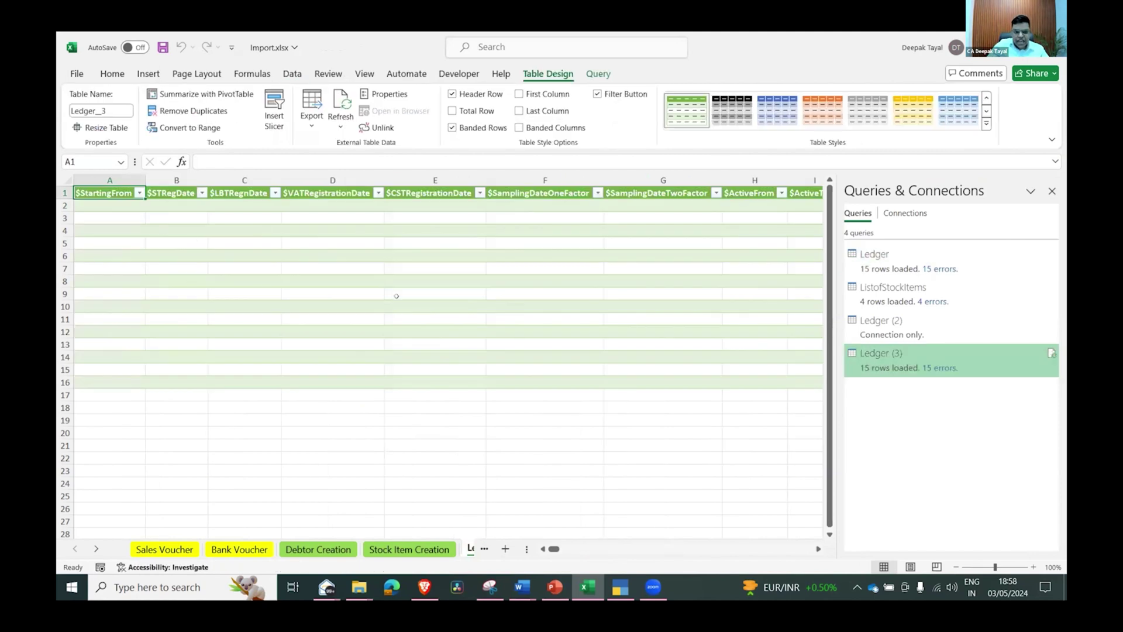
- Inspect the loaded Ledger (3) table's $Name entries and the empty columns N to P
key(Right)
key(Right)
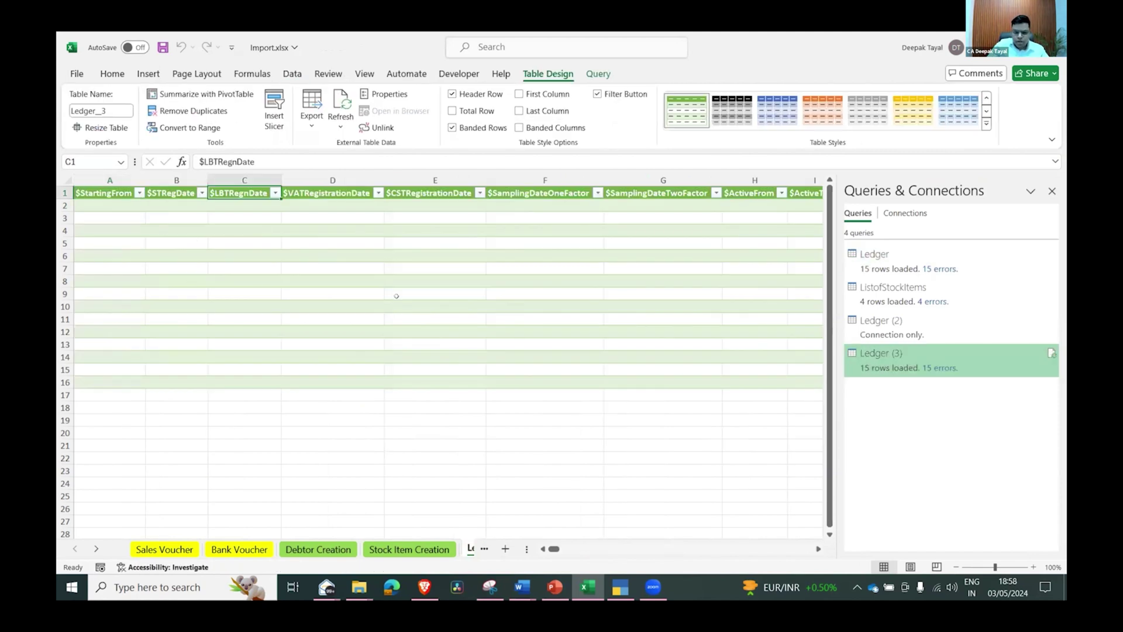
key(Right)
key(Right)
key(Right)
key(Right)
key(Right)
key(Right)
key(Right)
key(Right)
key(Right)
key(Right)
key(Right)
key(Right)
key(Right)
key(Right)
key(Down)
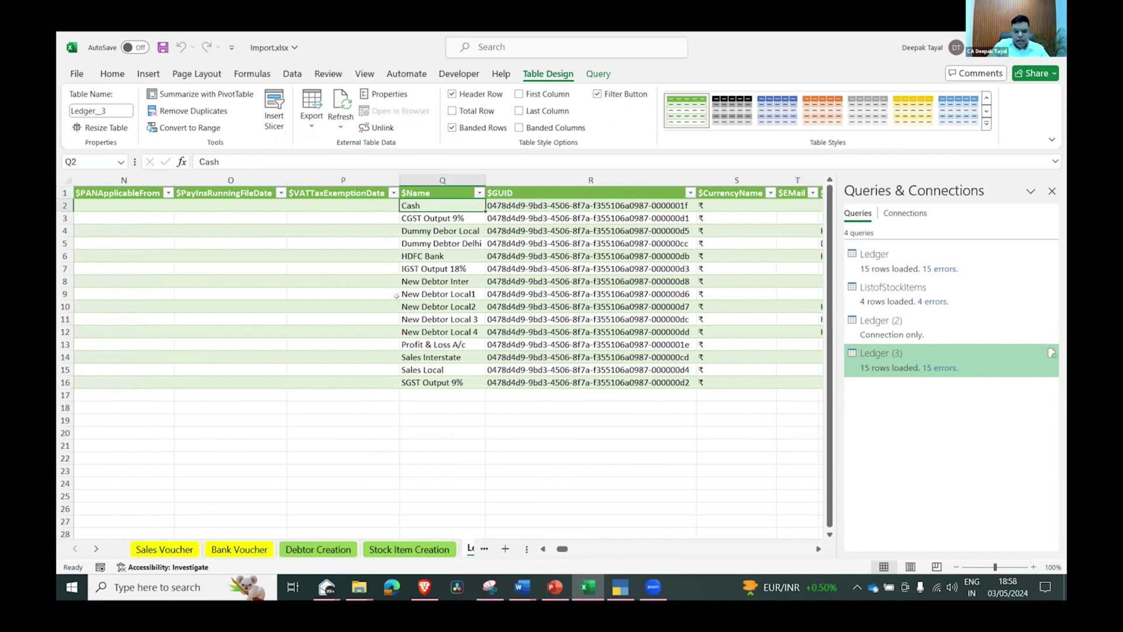
key(Left)
key(Up)
key(ctrl+shift+Down)
key(shift+Left)
key(shift+Left)
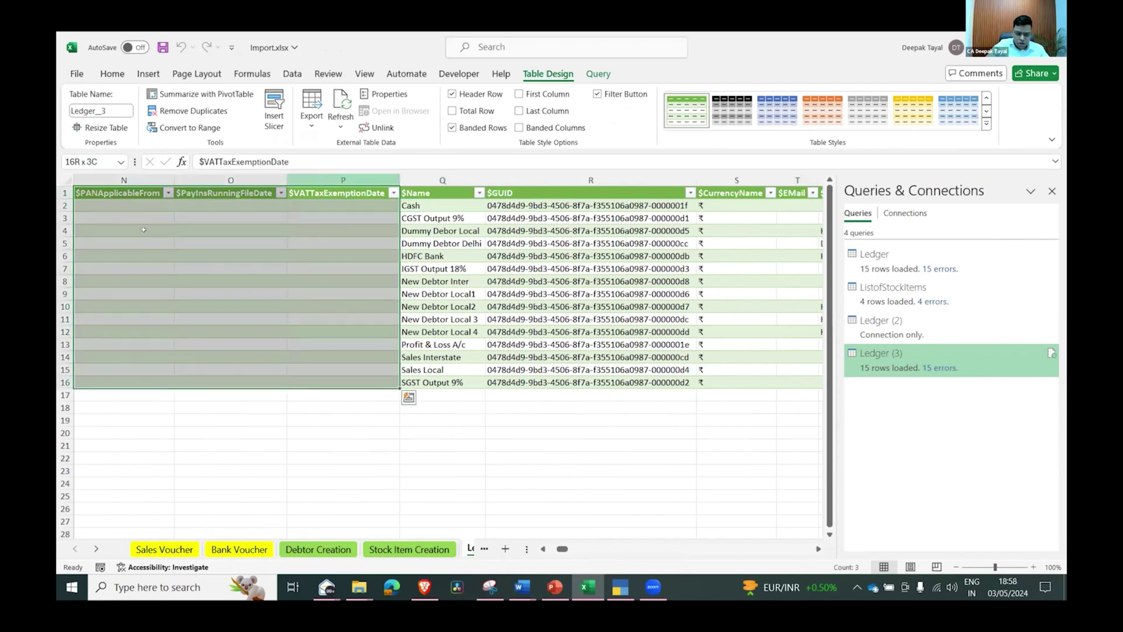
scroll(143, 230, left, 5)
click(477, 394)
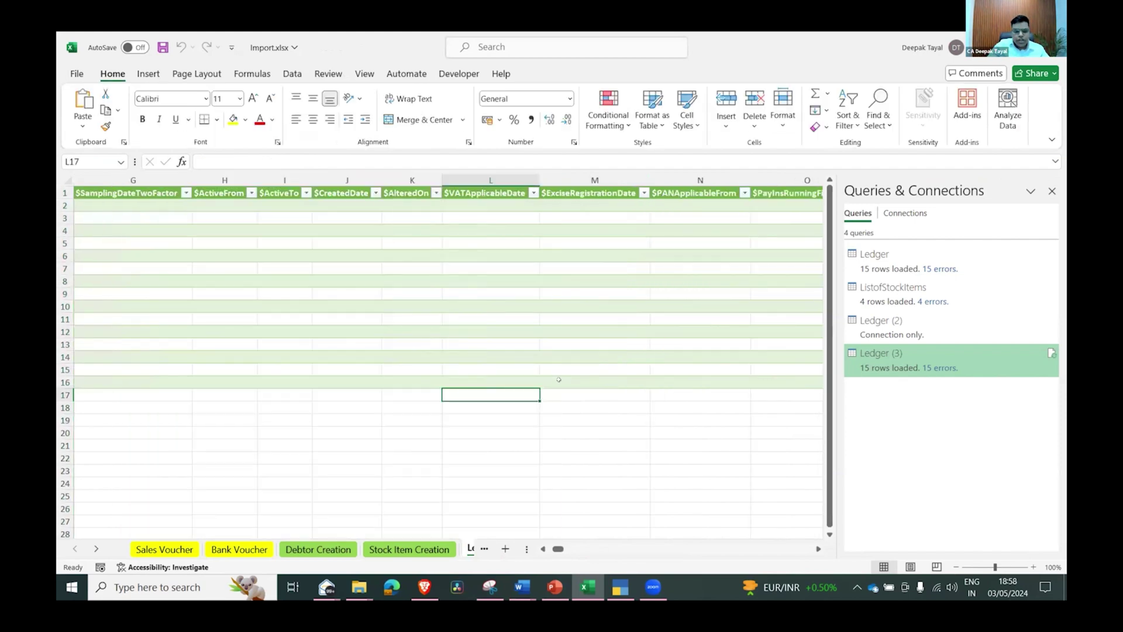
- Browse the sheets, checking F2's dropdown of allowed Other Ledger names along the way
key(ctrl+Page_Up)
key(ctrl+Page_Up)
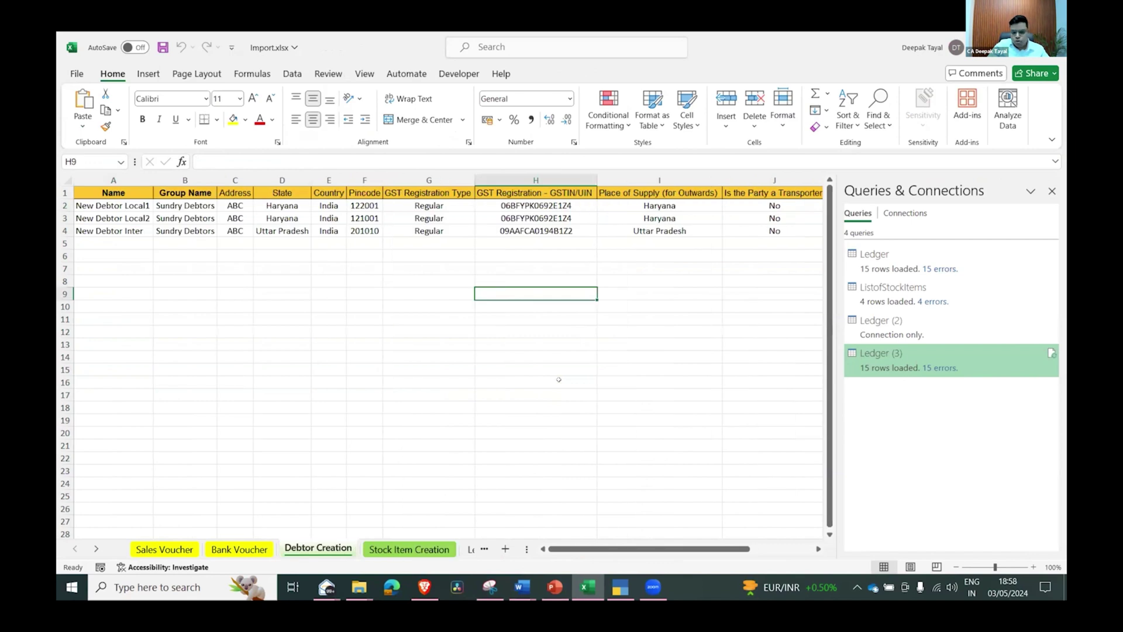
key(ctrl+Page_Up)
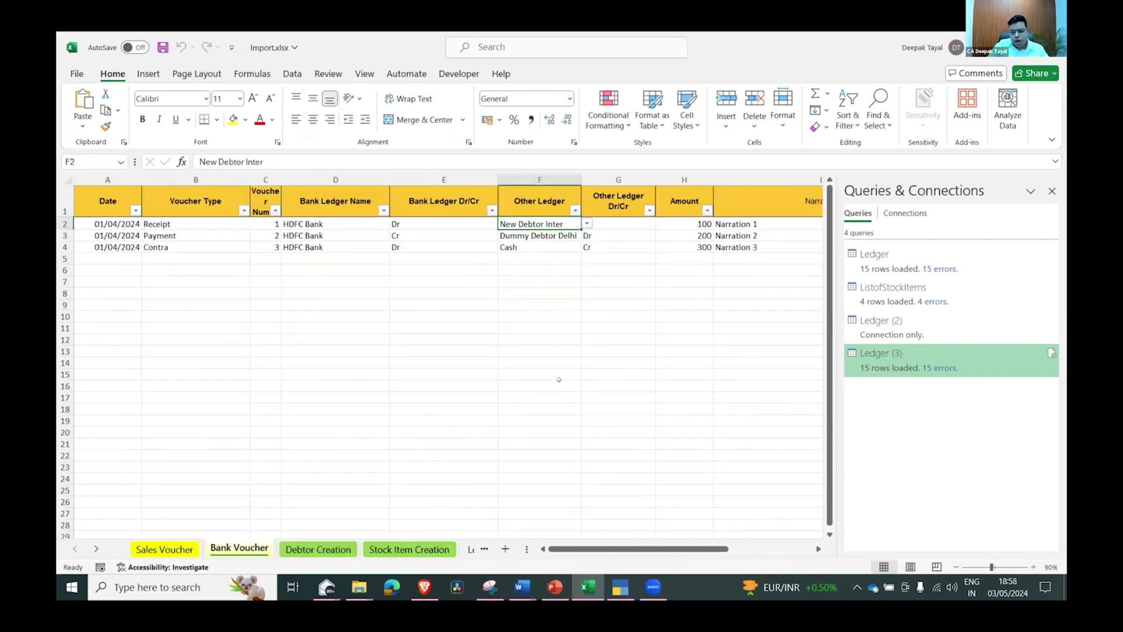
key(alt+Down)
key(Escape)
key(ctrl+Page_Down)
key(ctrl+Page_Down)
key(ctrl+Page_Down)
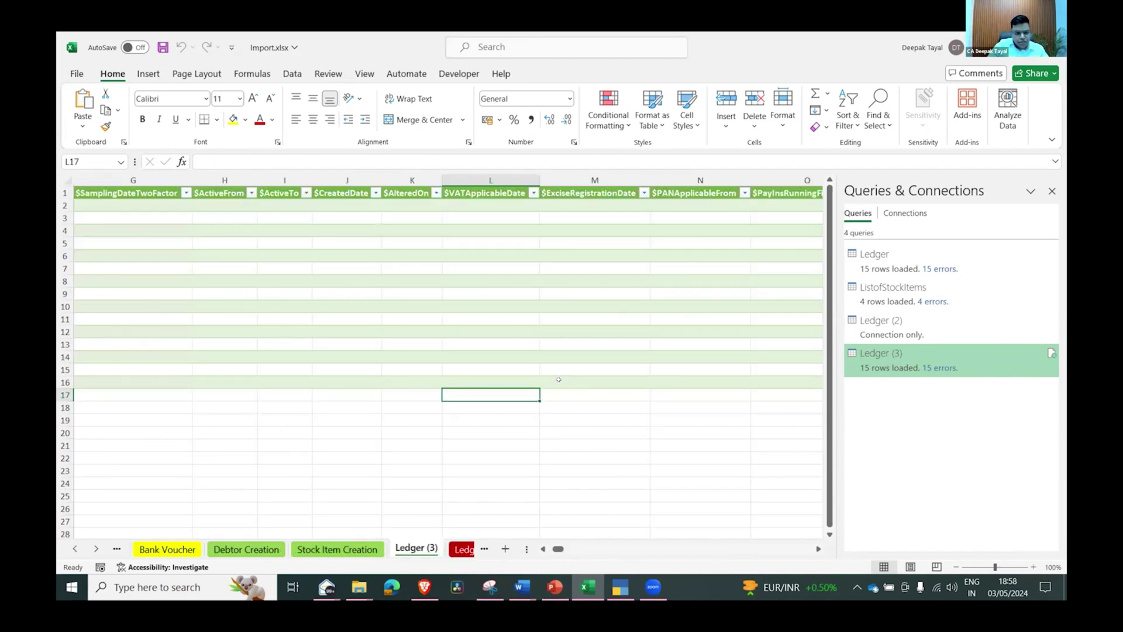
key(ctrl+Page_Down)
key(ctrl+Page_Down)
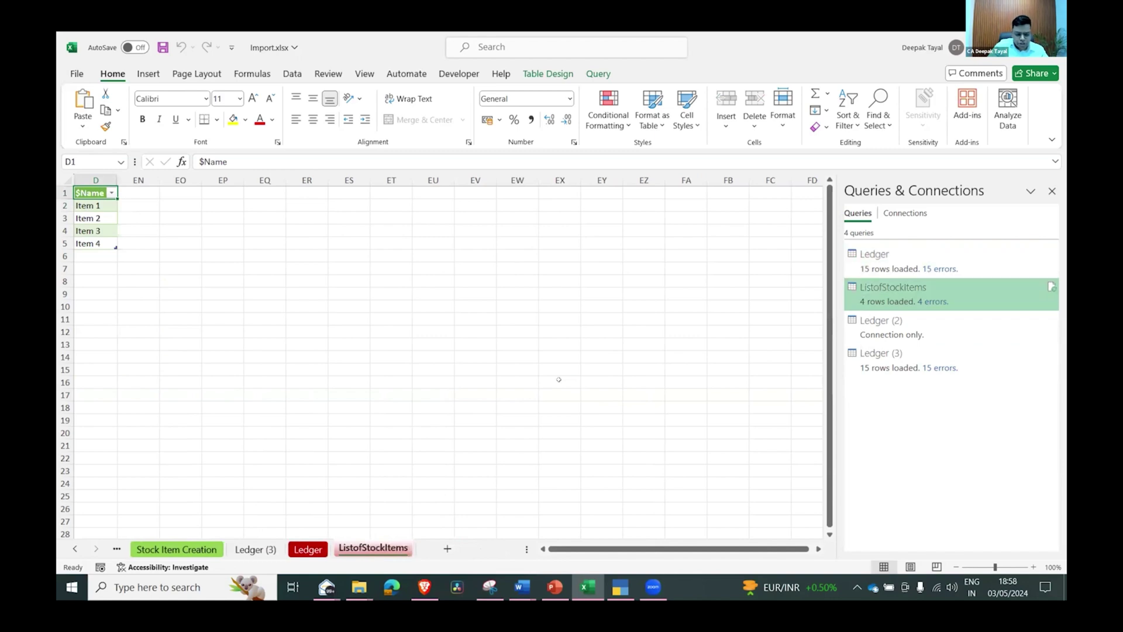
key(ctrl+Page_Up)
key(ctrl+Page_Up)
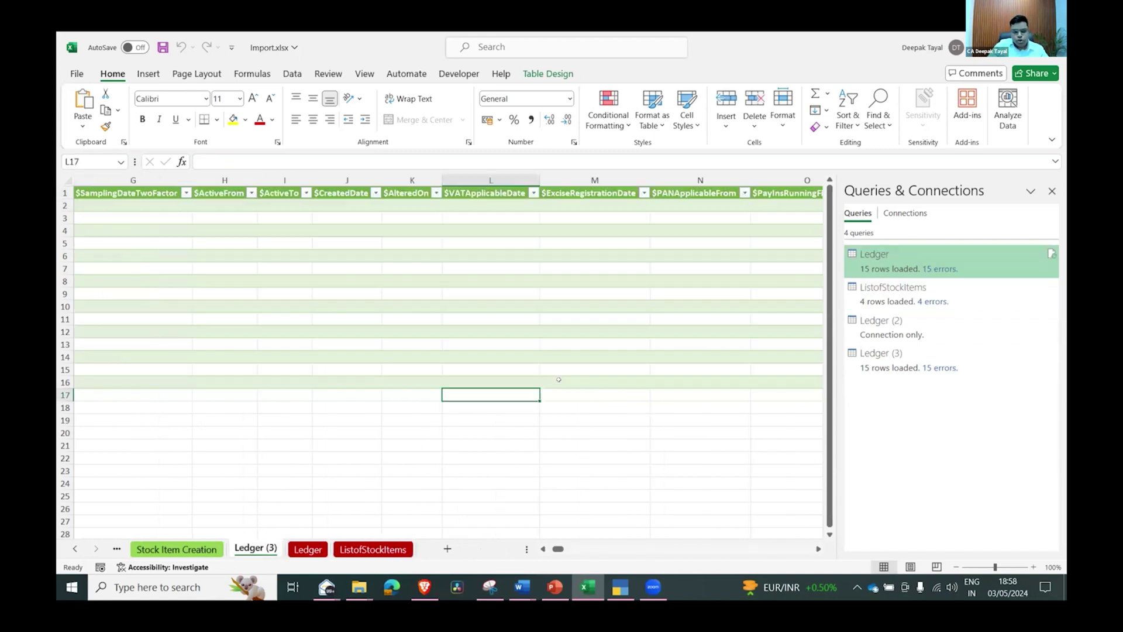
key(ctrl+Page_Up)
key(ctrl+Page_Up)
key(ctrl+Page_Up)
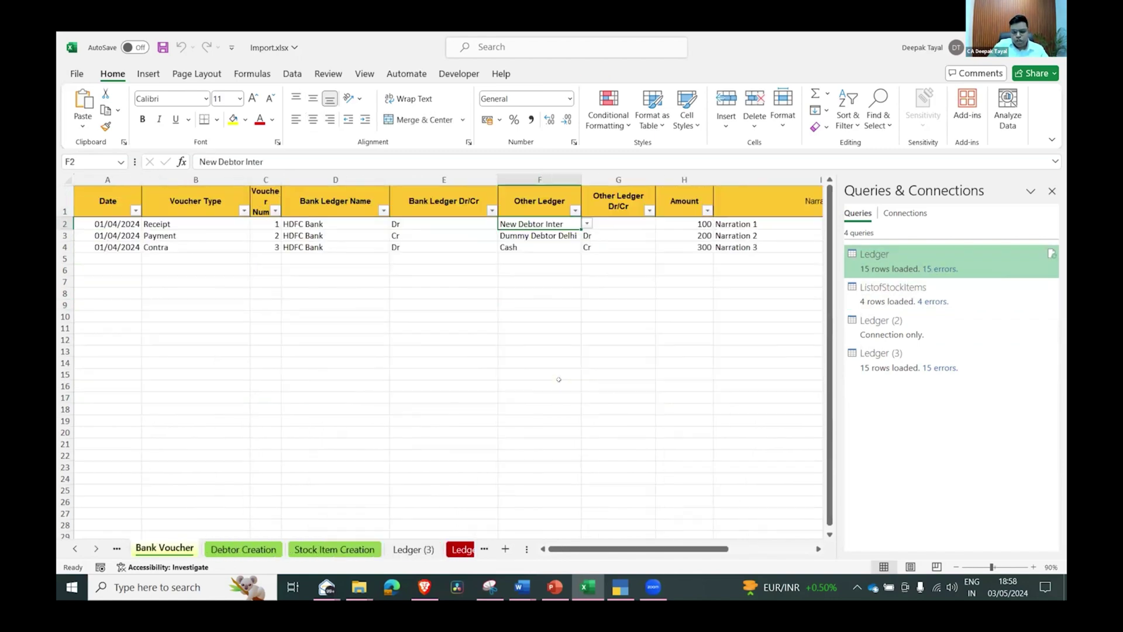
- Test F2's Other Ledger validation with invalid 'asdas' and an unlisted debtor name
text(asdas)
key(ctrl+Return)
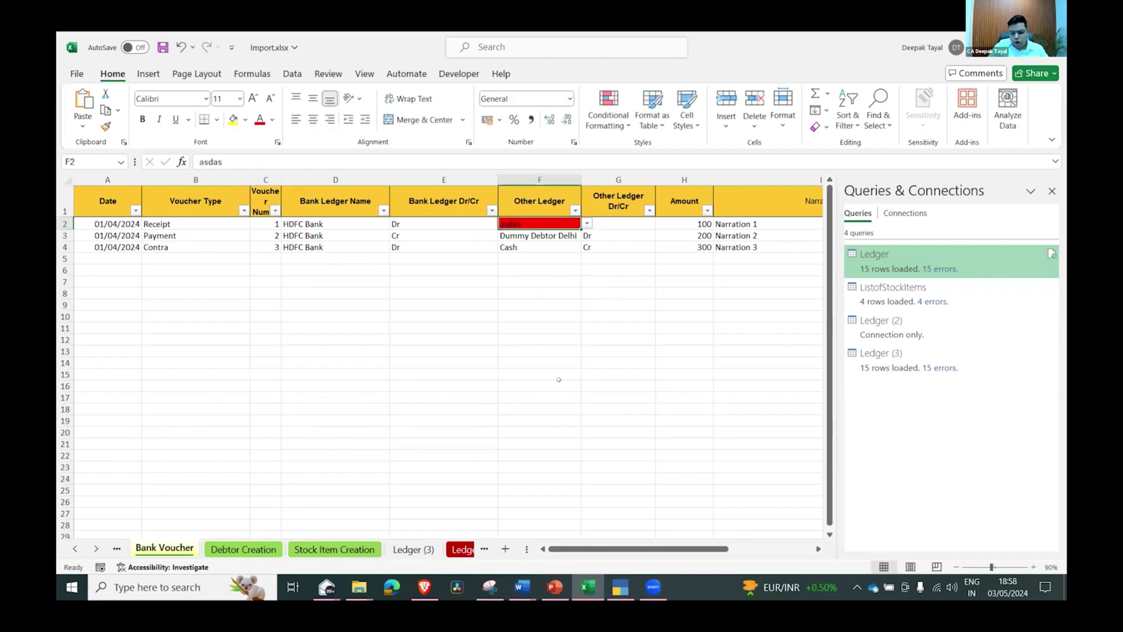
text(debt)
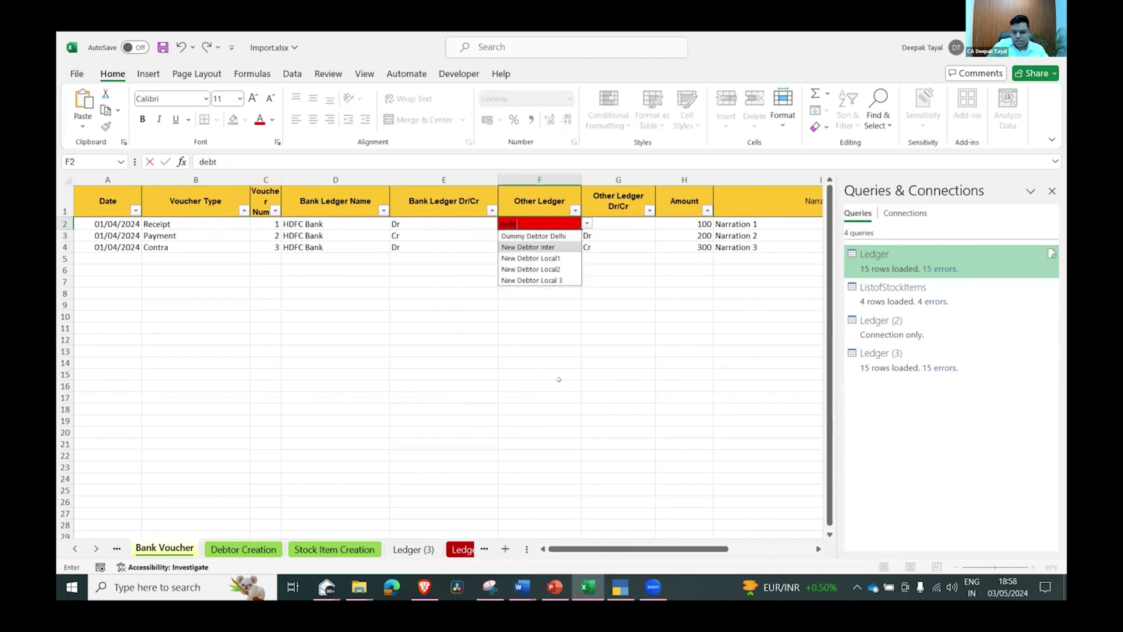
key(Down)
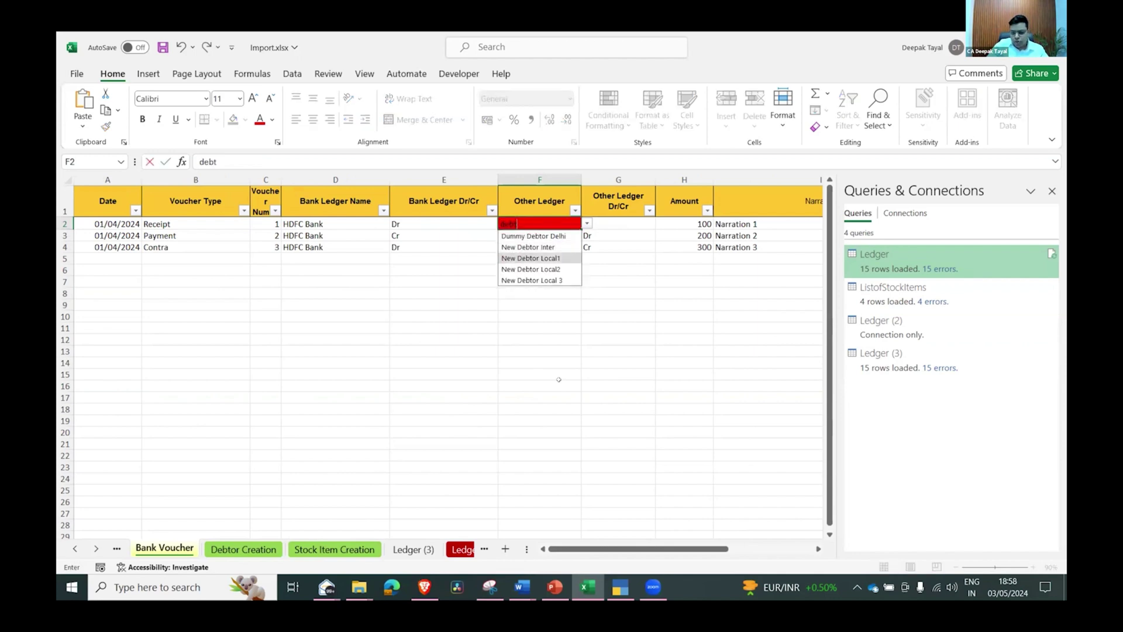
key(Down)
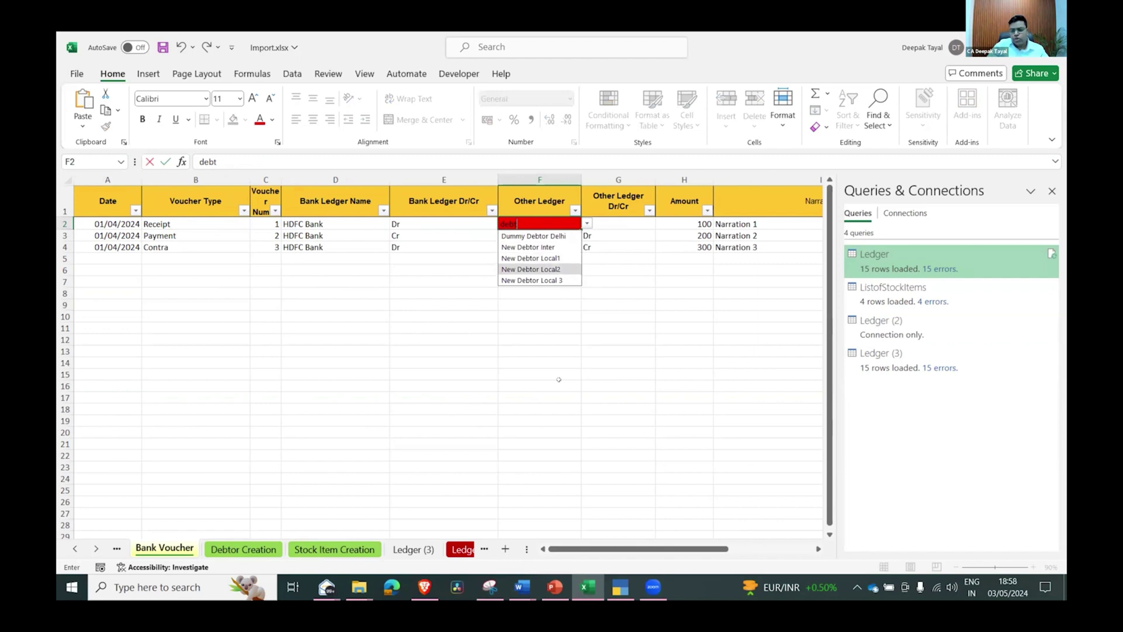
key(Down)
key(Return)
key(Up)
key(alt+Down)
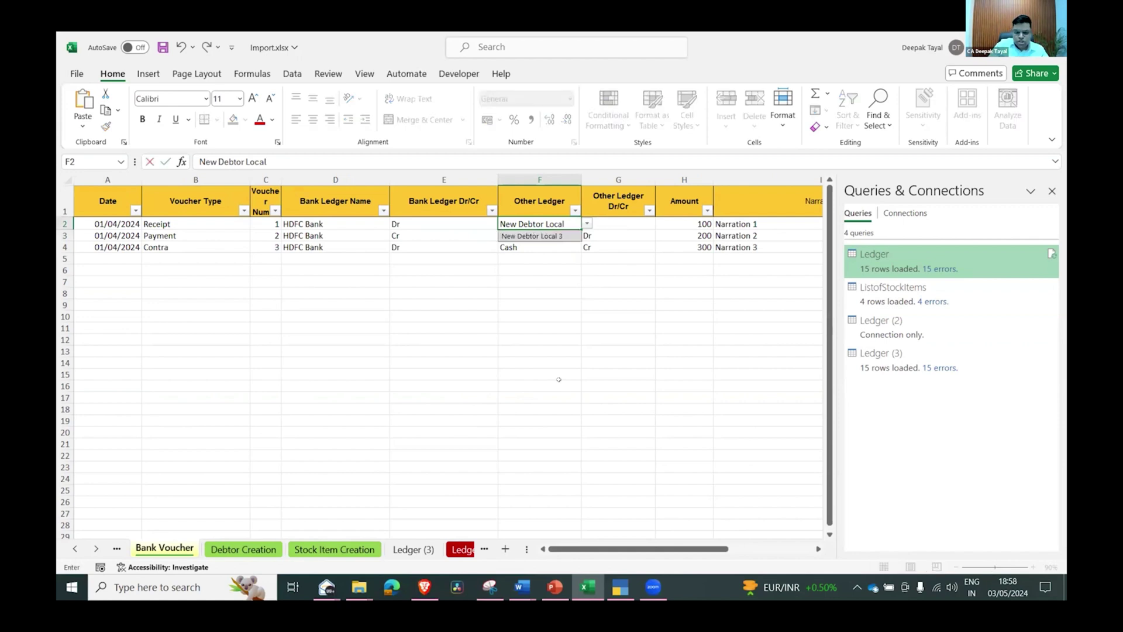
key(Down)
key(Down)
key(Down)
key(Down)
key(Return)
- Filter the Other Ledger column by red cell colour, leaving only New Debtor Local 7
key(Up)
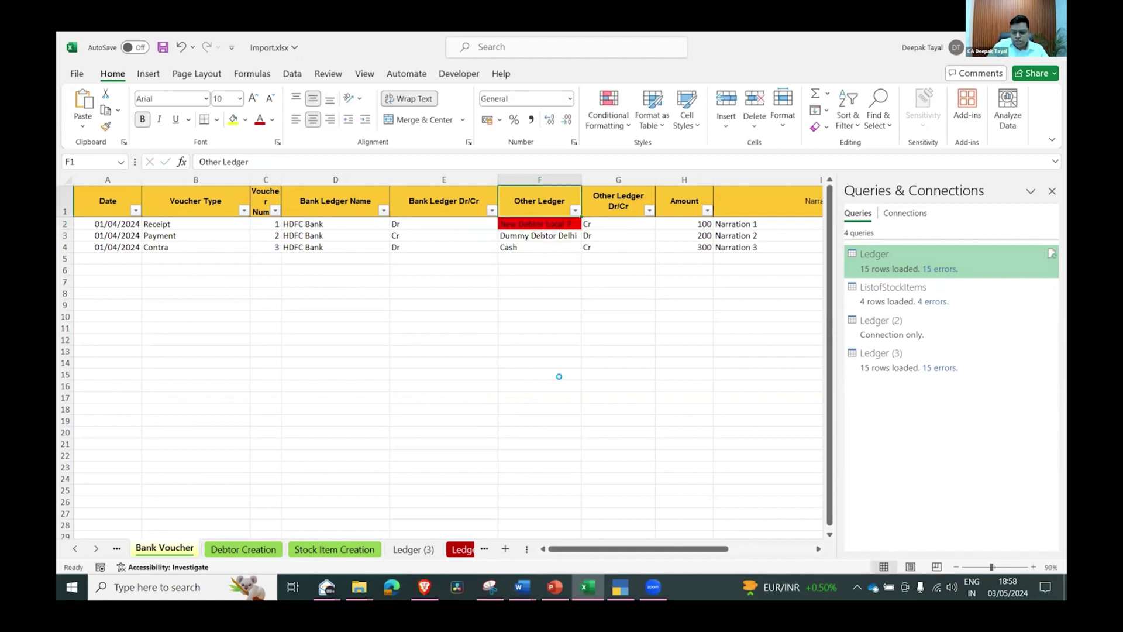
key(alt+Down)
key(Down)
key(Down)
key(Down)
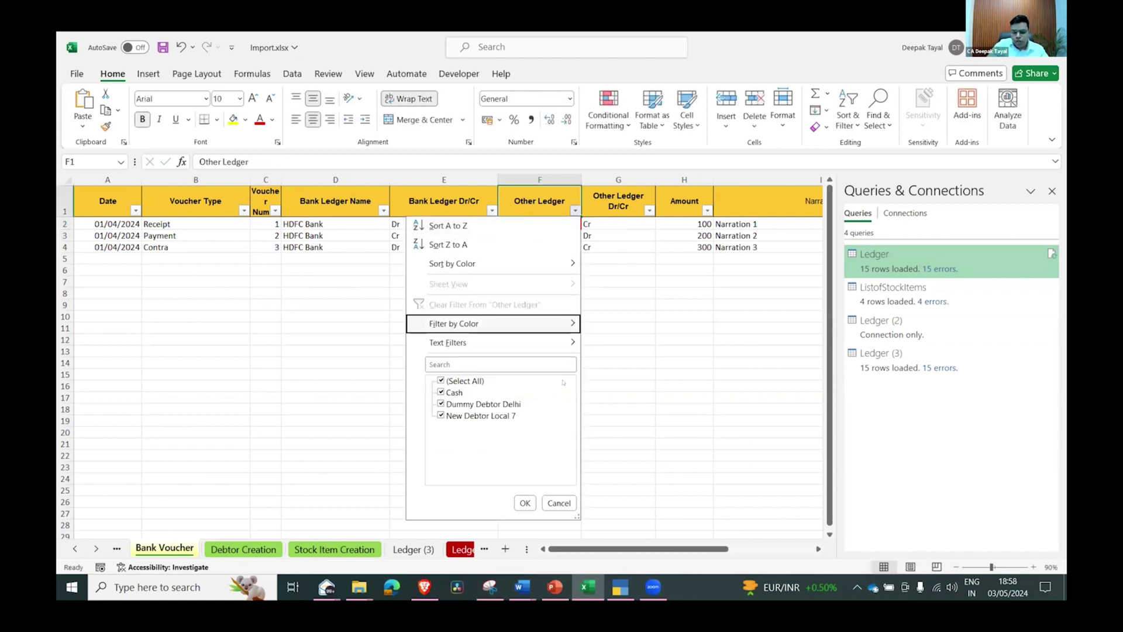
key(Right)
key(Return)
key(Down)
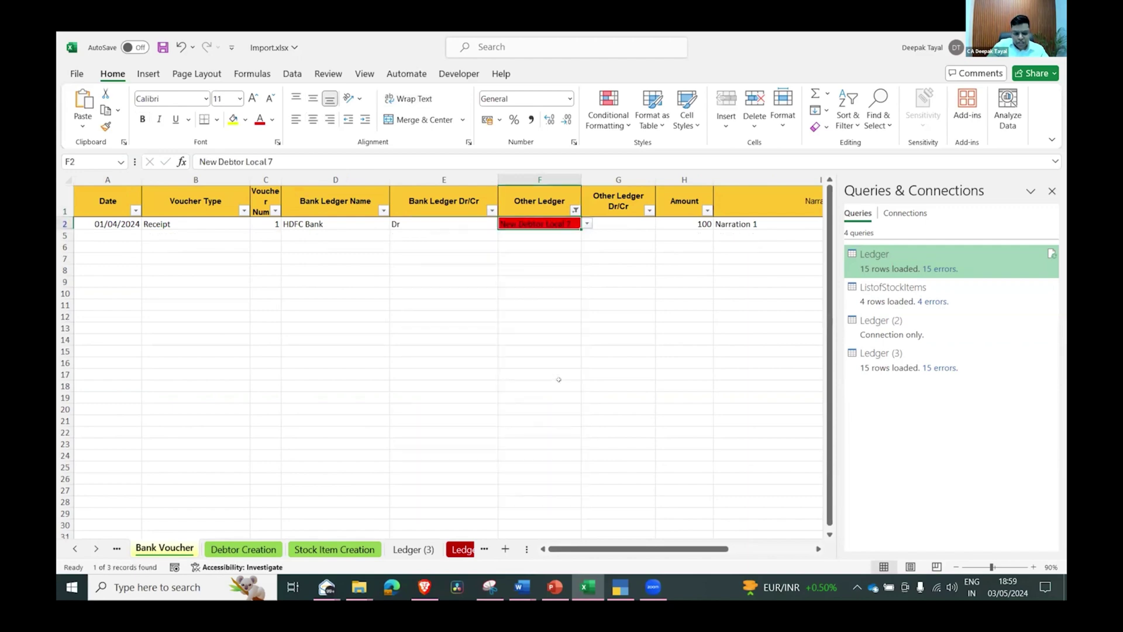
- Enter New Debtor Local 7 in A2 of Debtor Creation and select the remaining debtor rows
key(ctrl+Page_Down)
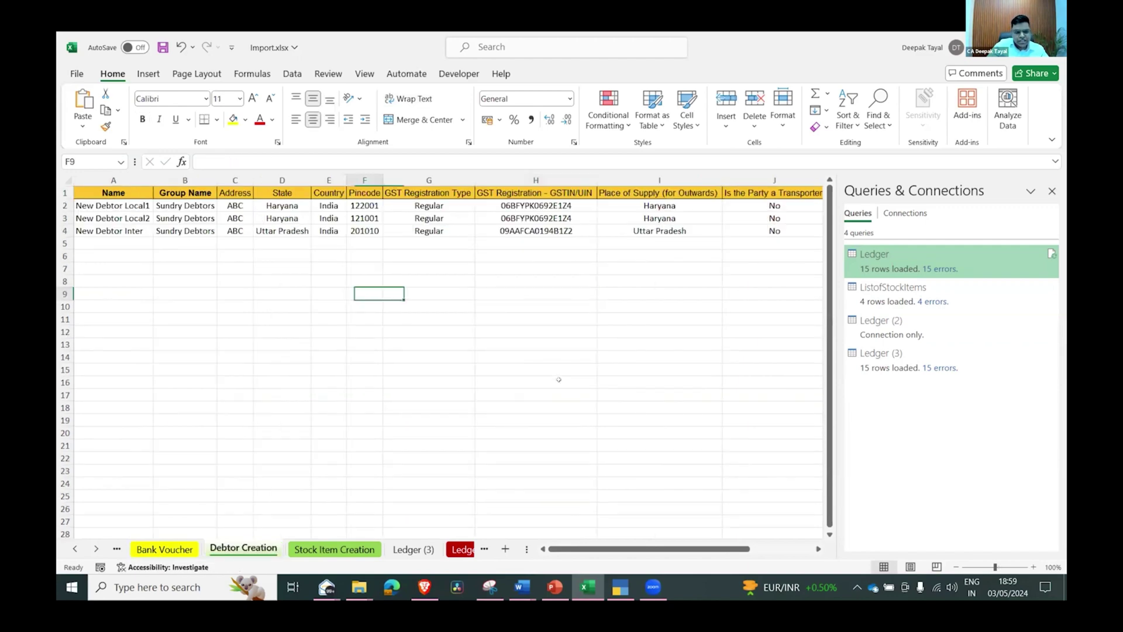
key(Home)
key(Up)
key(Up)
key(Up)
key(Up)
key(Up)
key(Up)
key(Up)
text(ASKING)
key(ctrl+z)
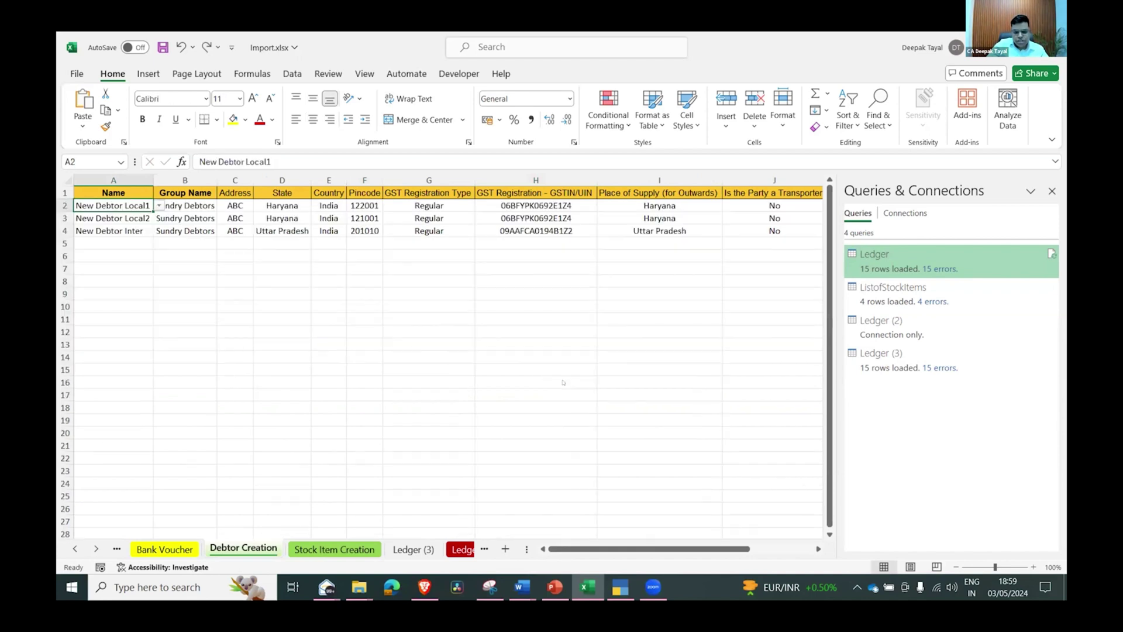
key(ctrl+Page_Up)
key(ctrl+Page_Down)
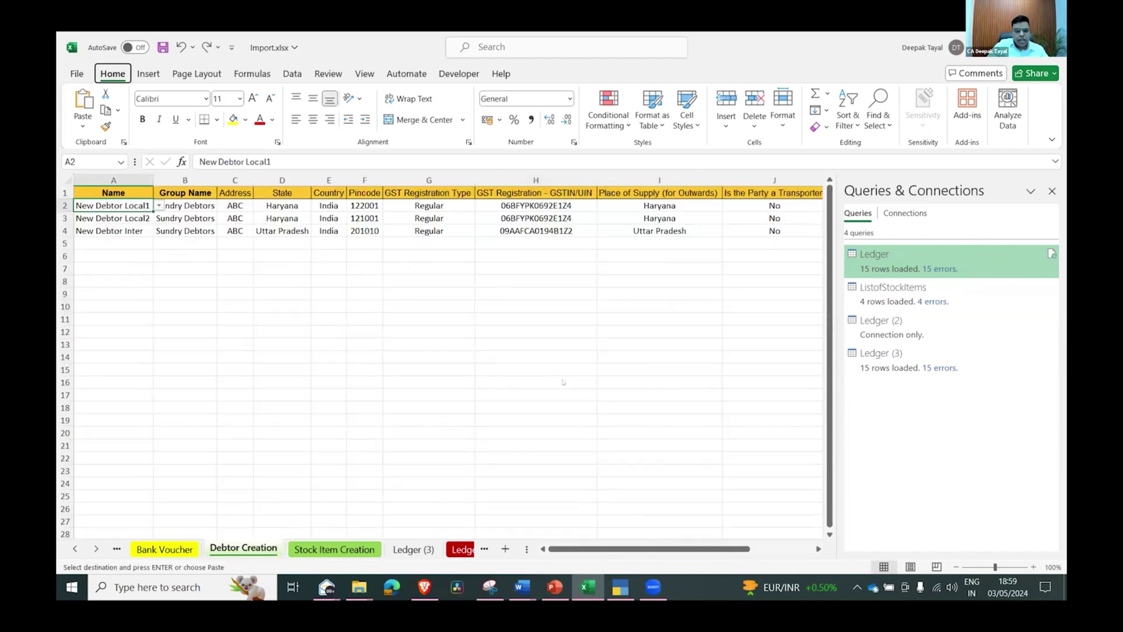
key(Down)
key(ctrl+a)
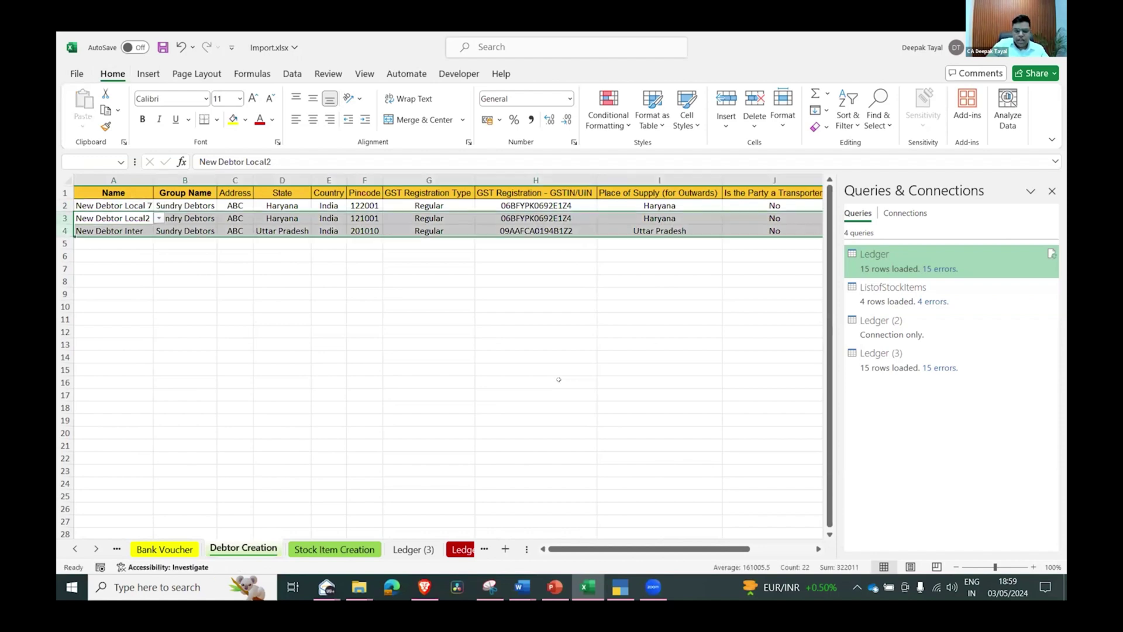
- Check TallyPrime's import options menu, then close it
key(alt+Tab)
key(alt+Tab)
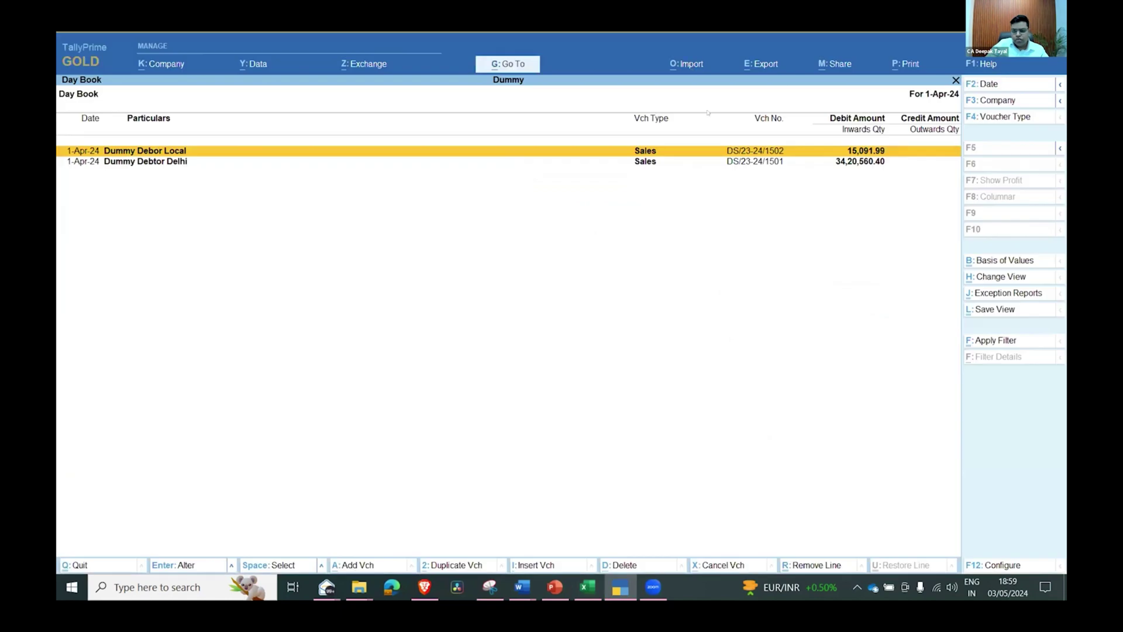
key(alt+o)
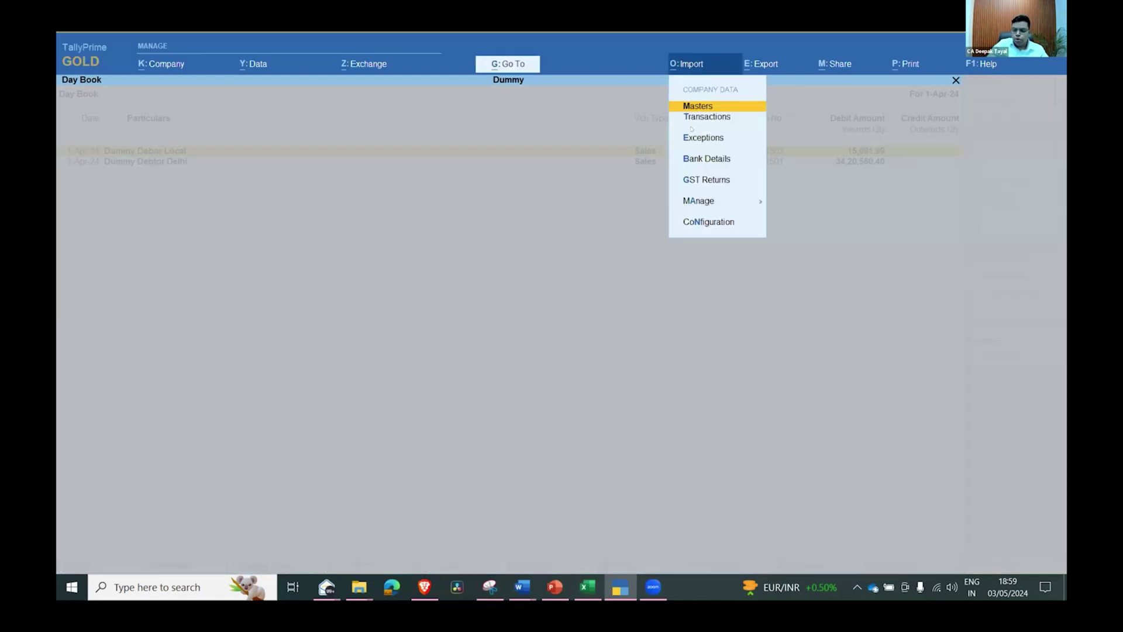
key(Escape)
- On the Ledger sheet, run Data > Refresh All and confirm New Debtor Local 4 now appears
key(alt+Tab)
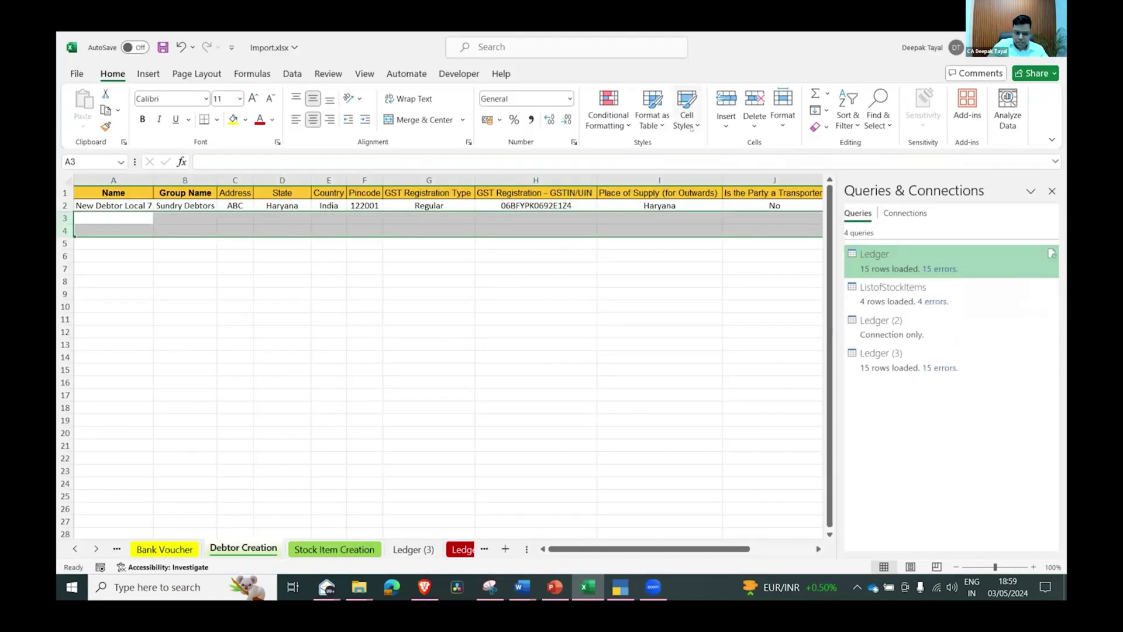
key(ctrl+Page_Up)
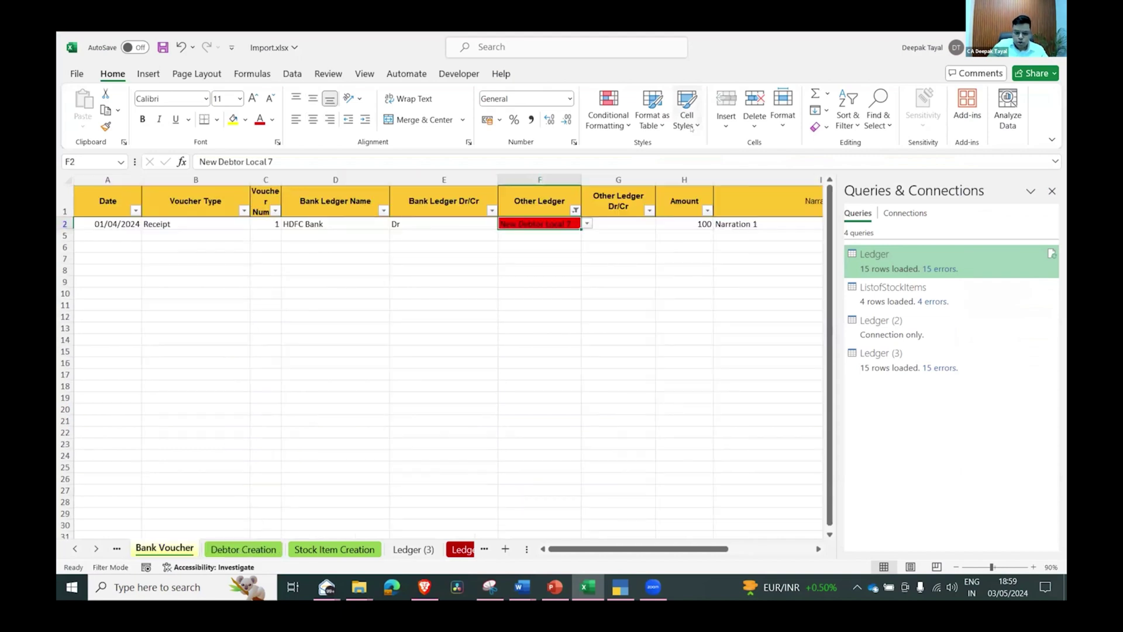
key(ctrl+Page_Down)
key(ctrl+Page_Down)
key(ctrl+Page_Down)
key(ctrl+Page_Down)
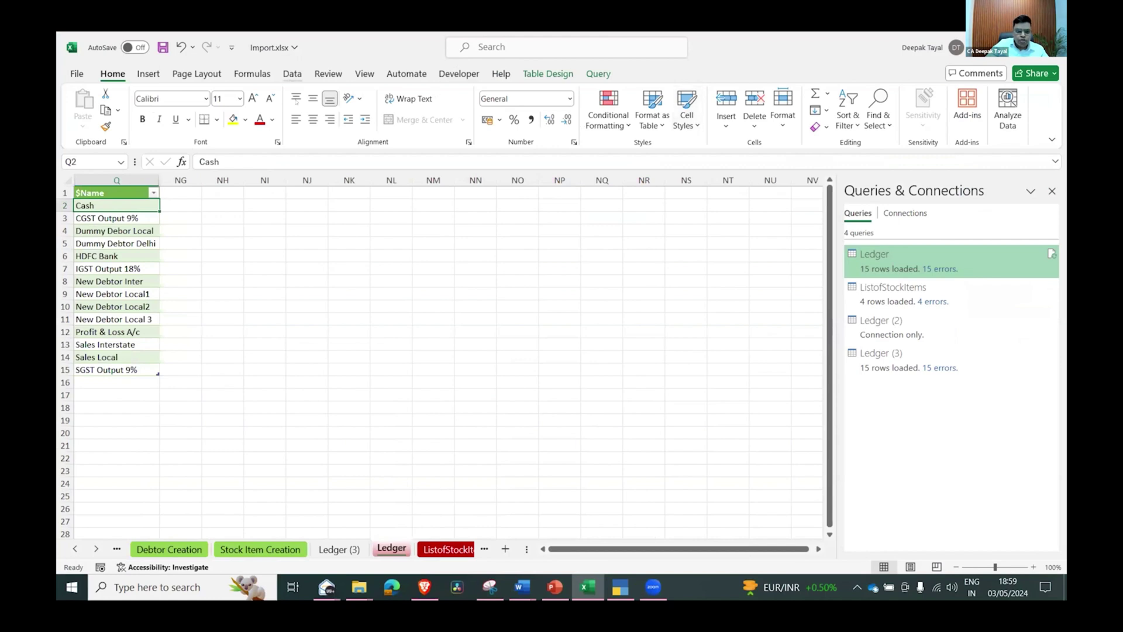
click(292, 74)
click(301, 105)
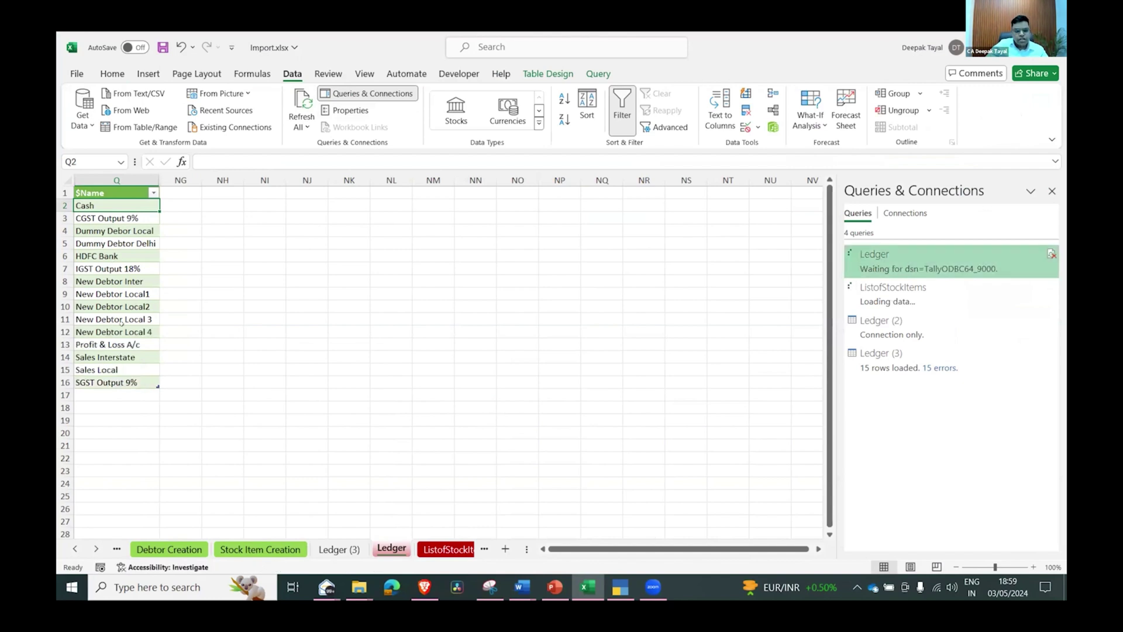
click(120, 331)
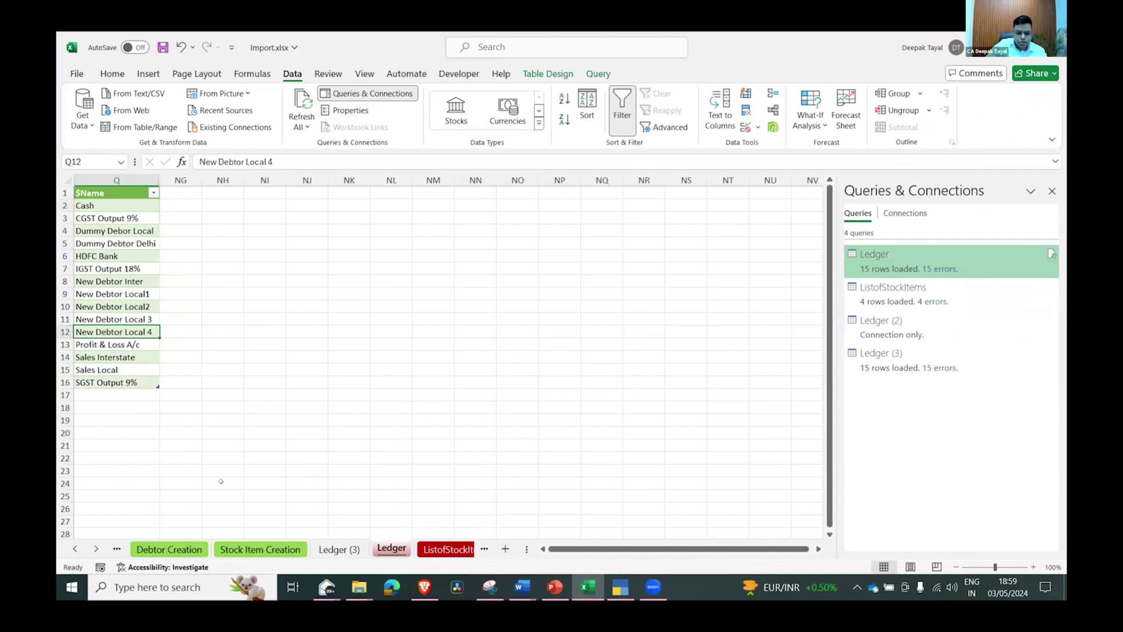
- On Bank Voucher, set Other Ledger cell F2 to New Debtor Local 4 from its dropdown
click(269, 390)
key(ctrl+Page_Up)
key(ctrl+Page_Up)
key(ctrl+Page_Up)
key(ctrl+Page_Up)
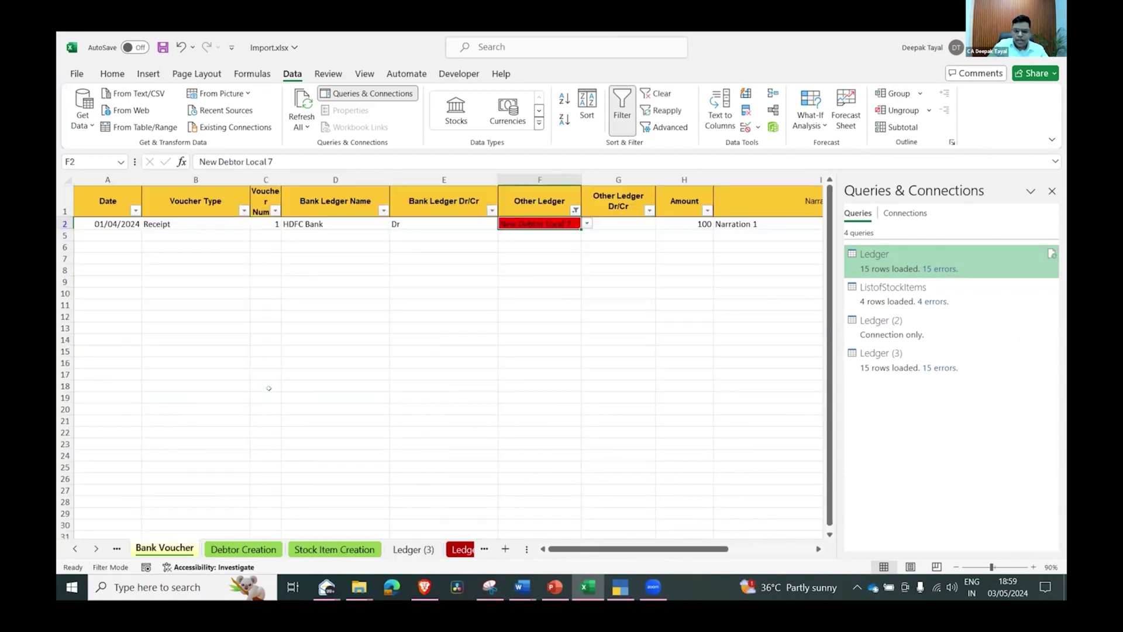
key(alt+Down)
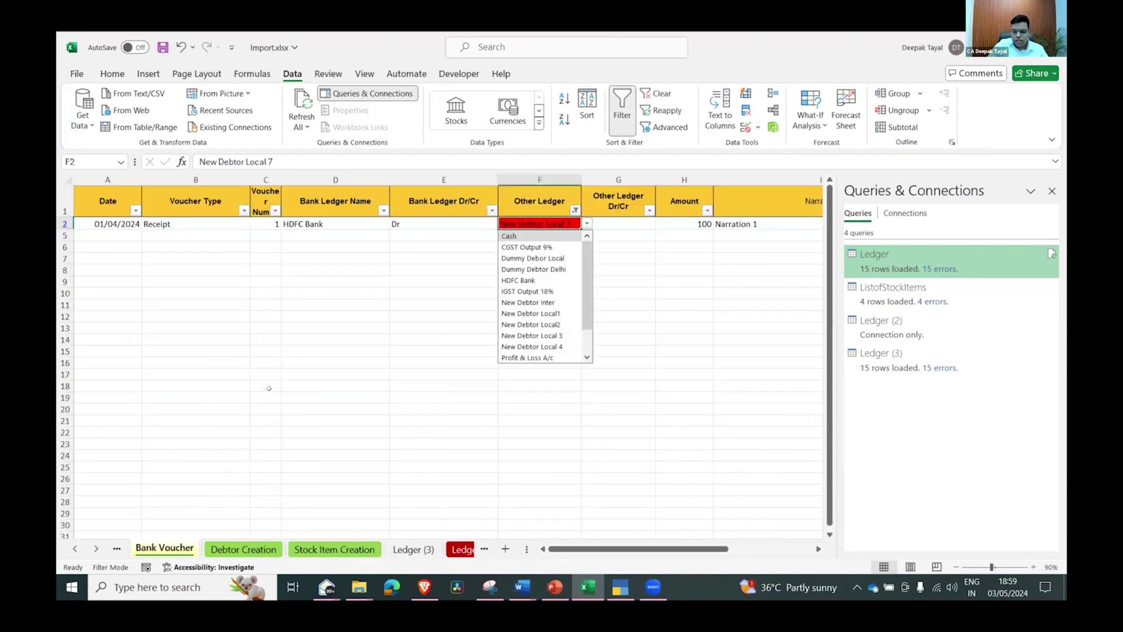
key(Down)
key(Down)
key(Down)
key(Down)
key(Down)
key(Down)
key(Down)
key(Down)
key(Down)
key(Down)
key(Return)
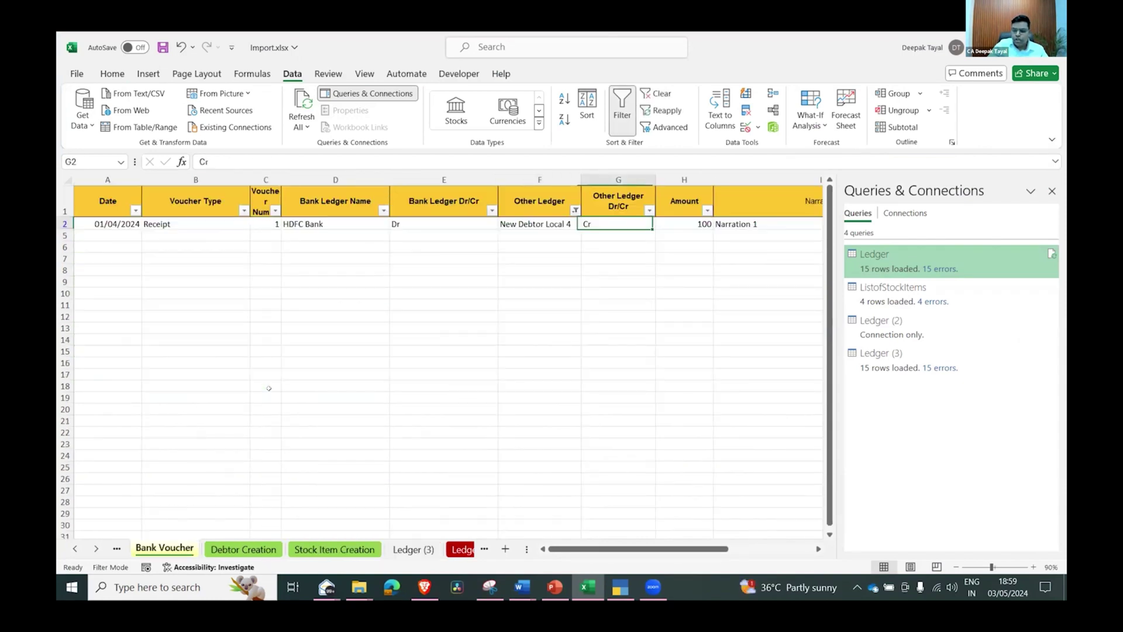
key(Left)
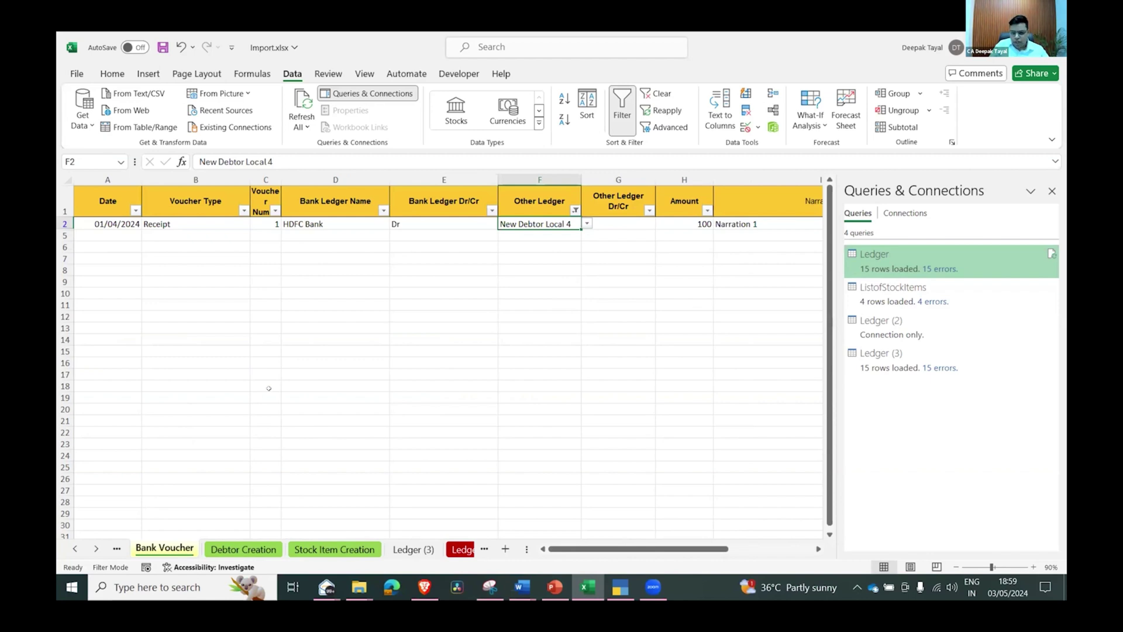
- Clear the Other Ledger filter with Alt+D, F, S so all three vouchers show
key(Up)
key(alt+d)
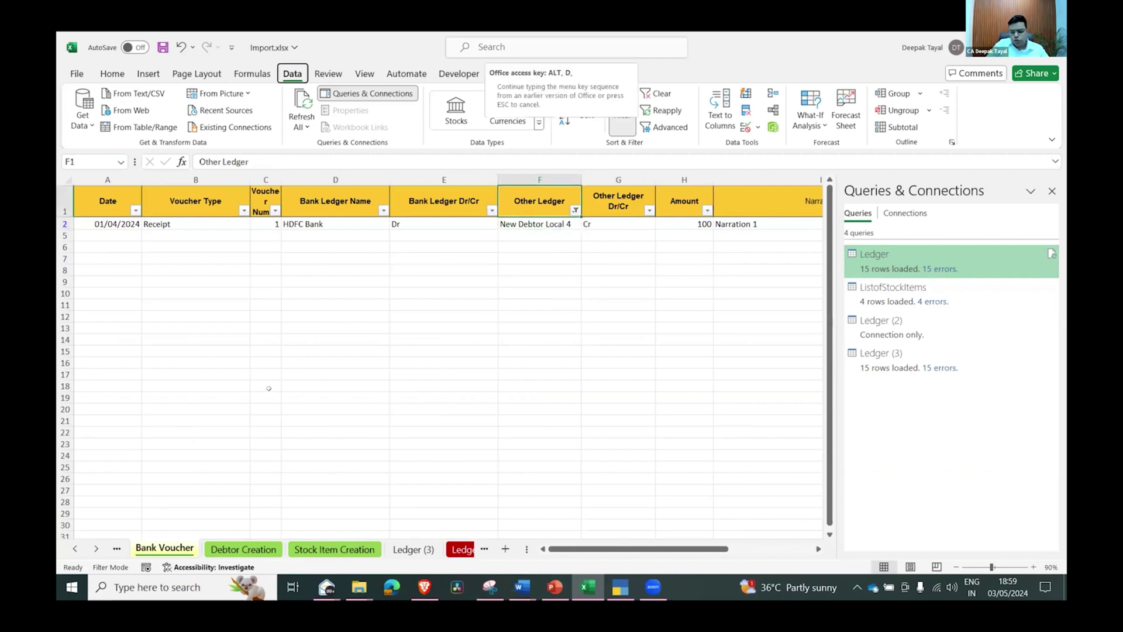
key(f)
key(s)
key(Down)
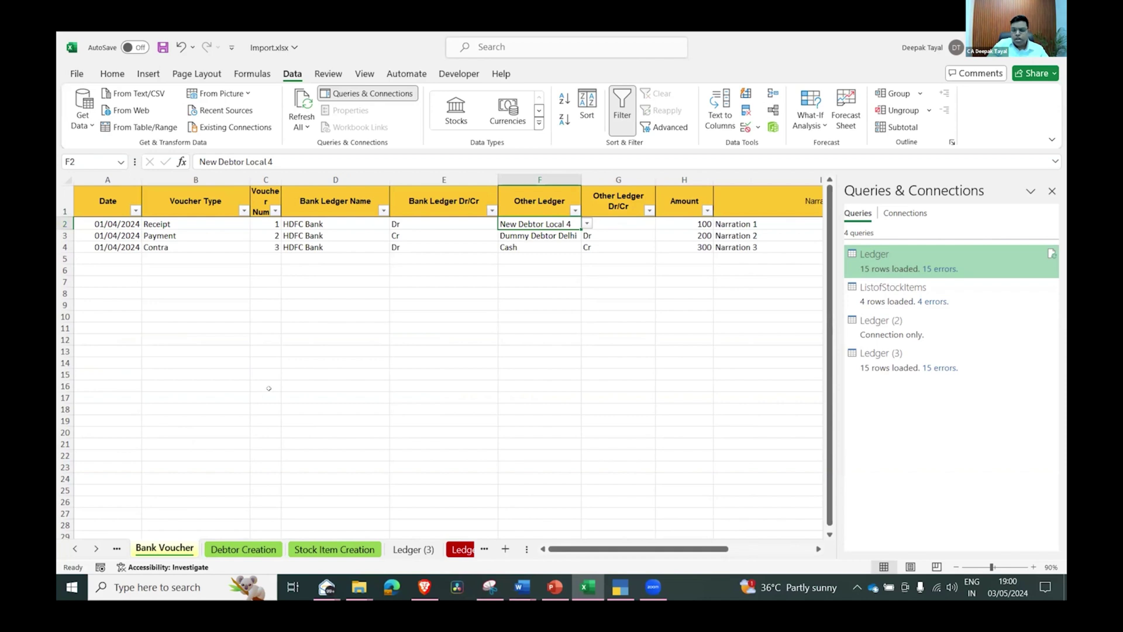
key(Right)
key(Right)
key(Right)
key(Right)
key(Left)
key(Left)
key(Left)
key(Left)
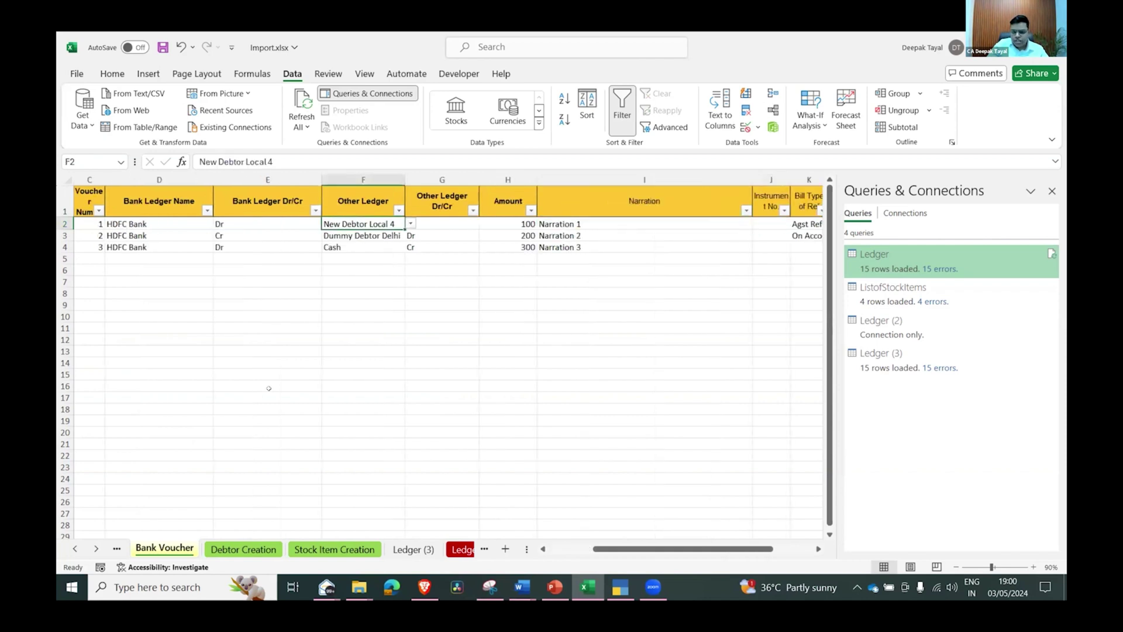
key(Right)
key(Right)
key(Right)
key(Left)
key(Left)
key(Left)
key(Right)
key(Right)
key(Right)
key(Up)
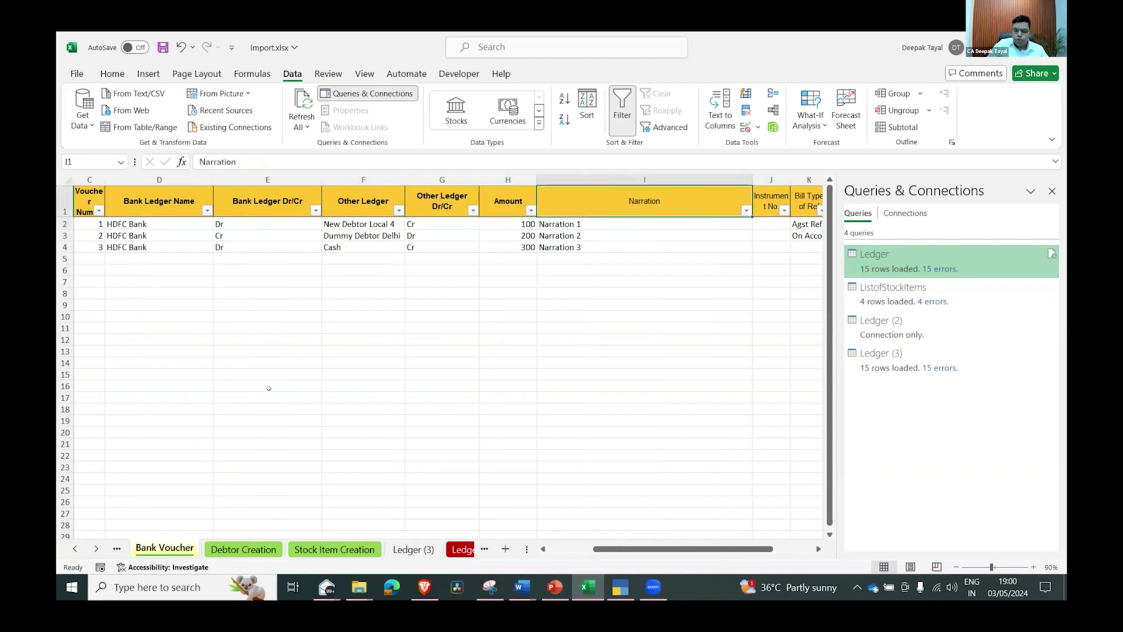
key(Down)
key(Left)
key(Left)
key(Left)
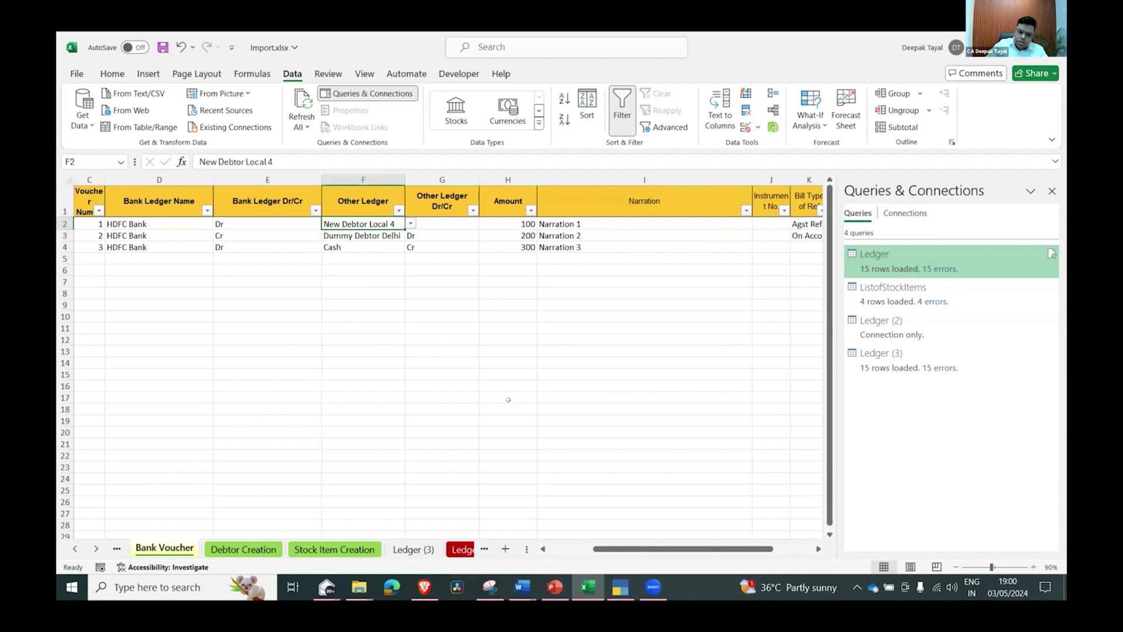
key(Up)
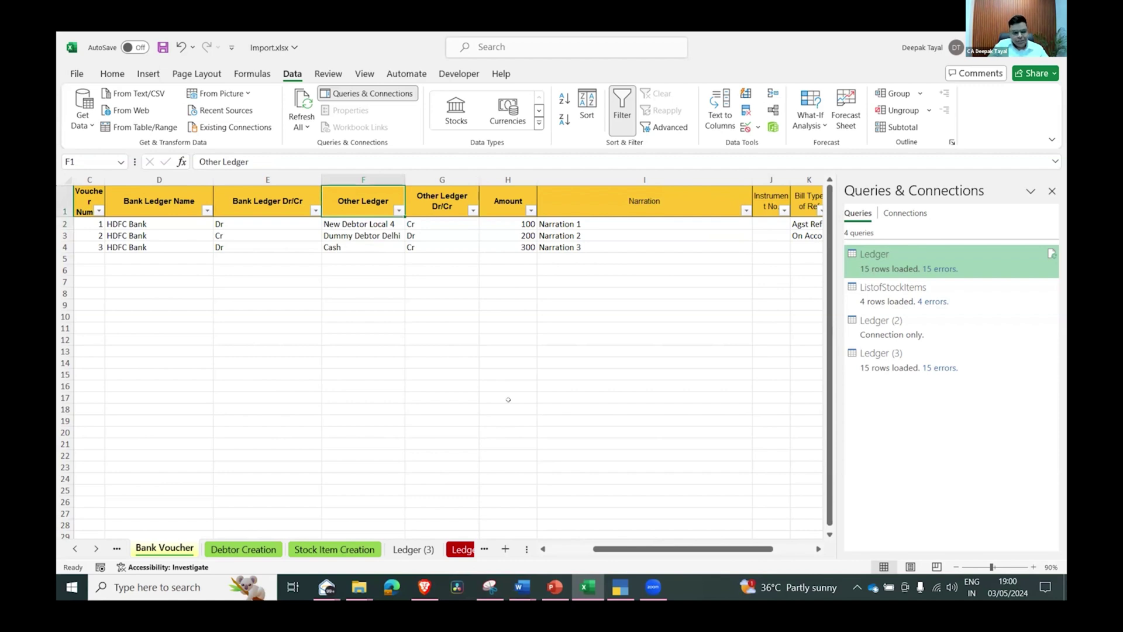
key(ctrl+Home)
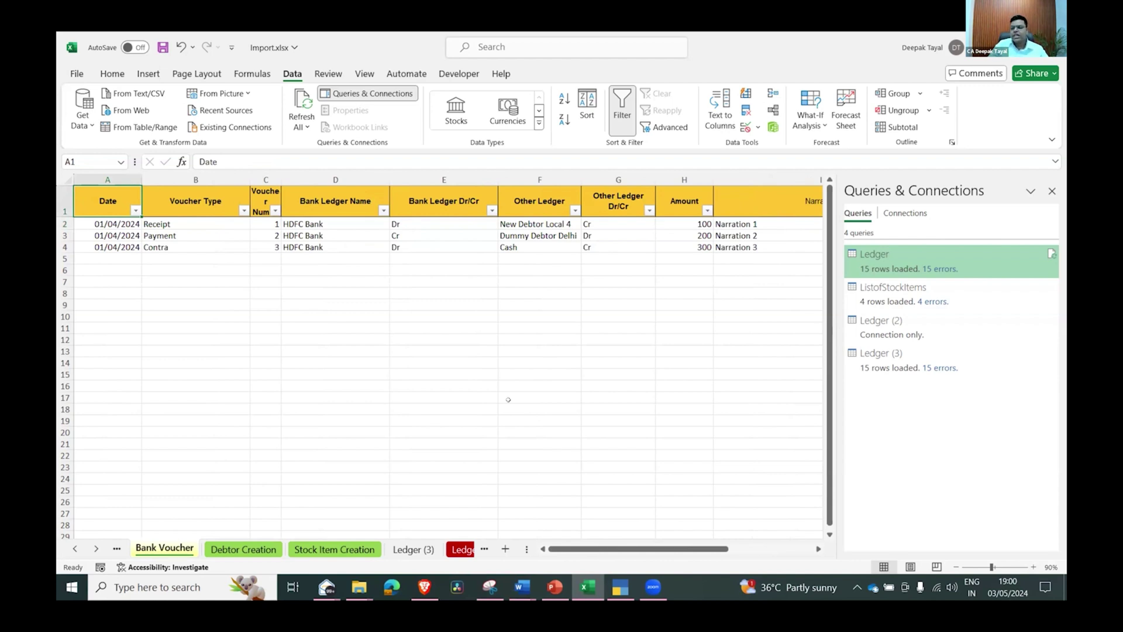
key(ctrl+Right)
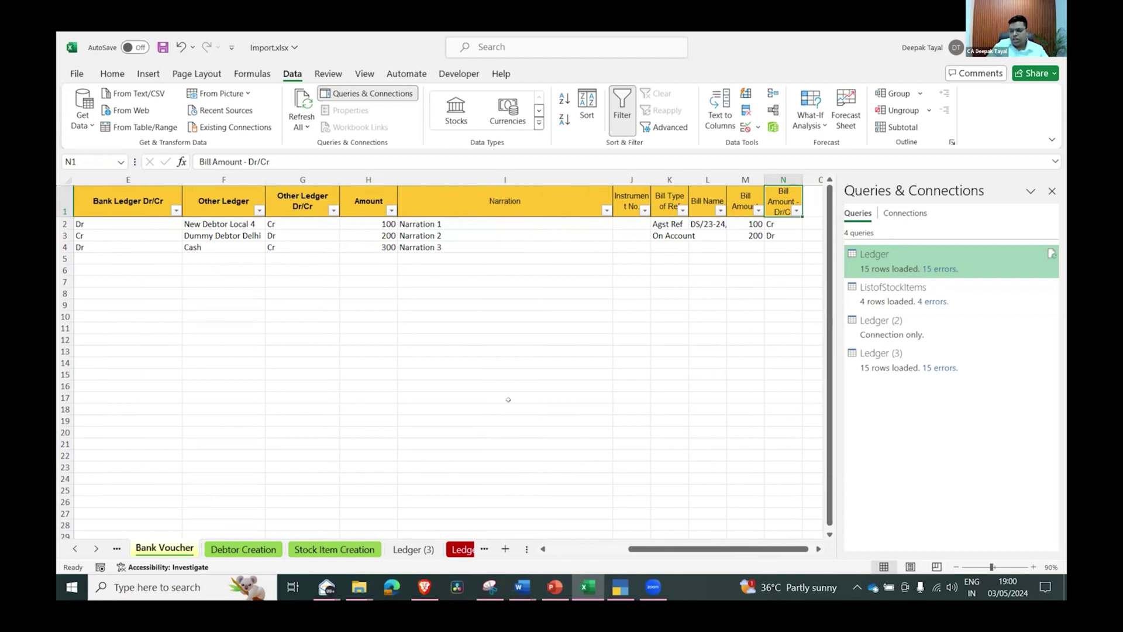
scroll(508, 400, right, 1)
key(ctrl+Home)
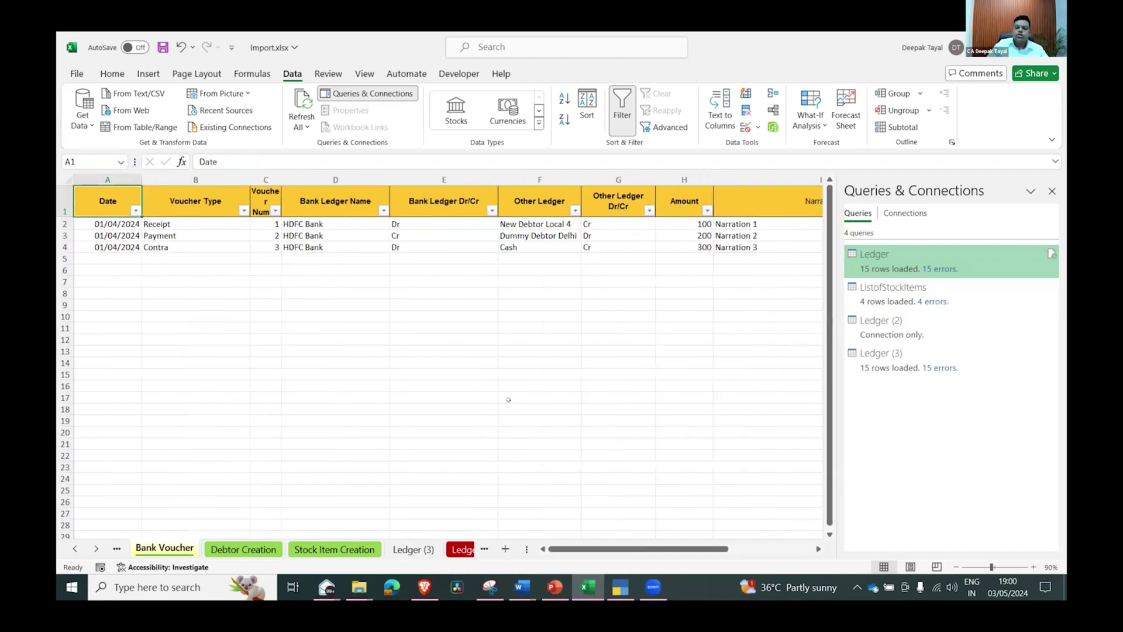